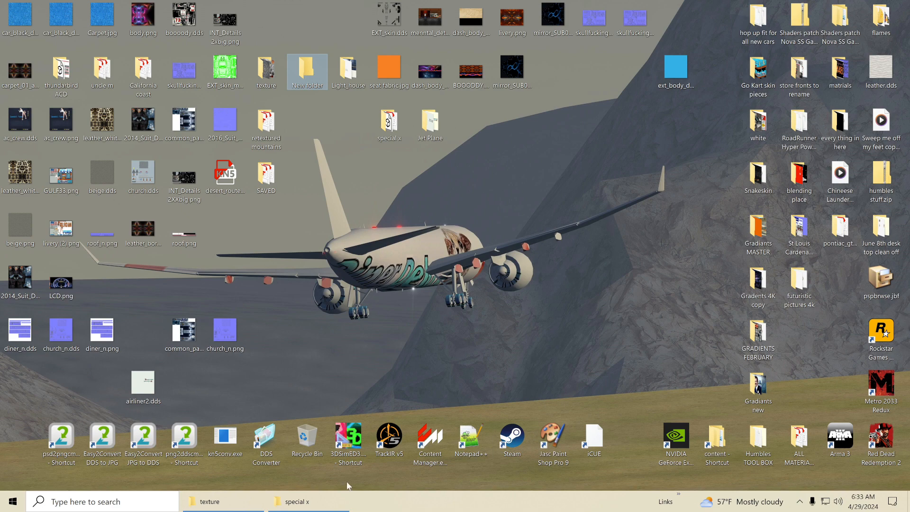
- Go up from the texture folder to the desert_route track folder and look through its KN5 model files
click(241, 504)
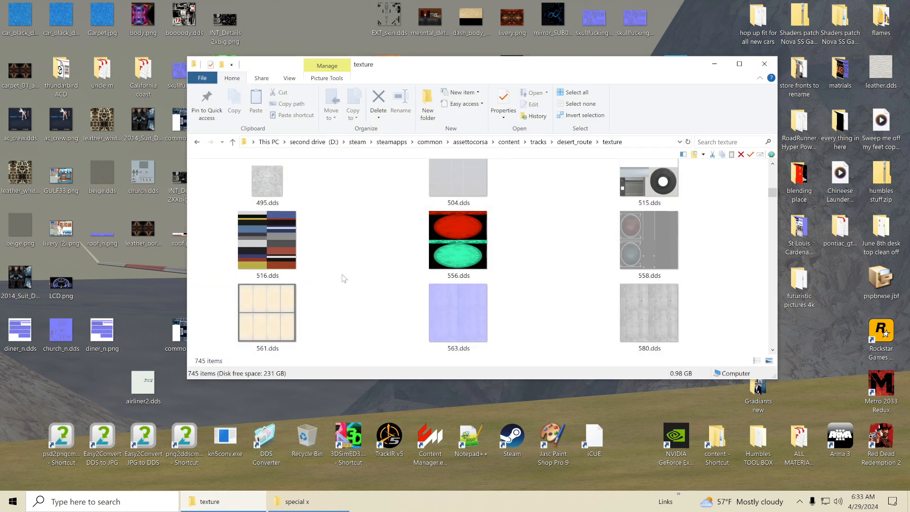
click(233, 142)
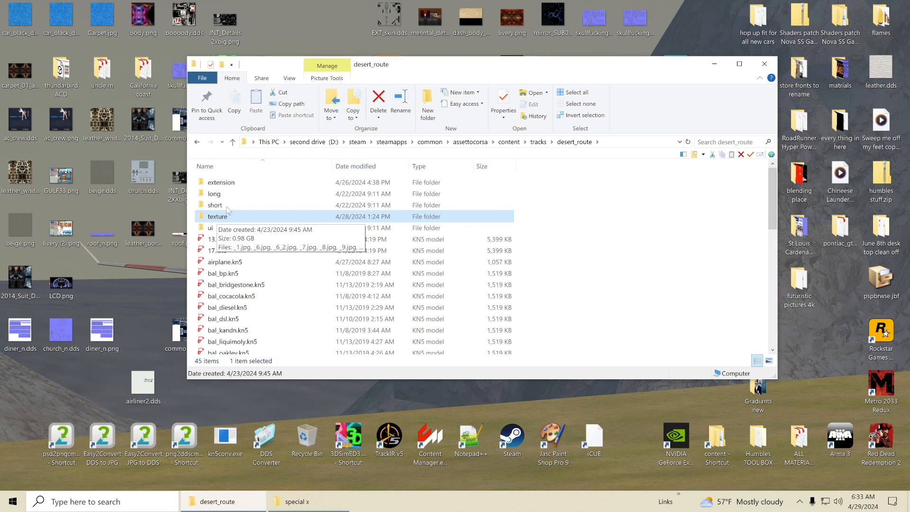
drag(413, 70, 557, 60)
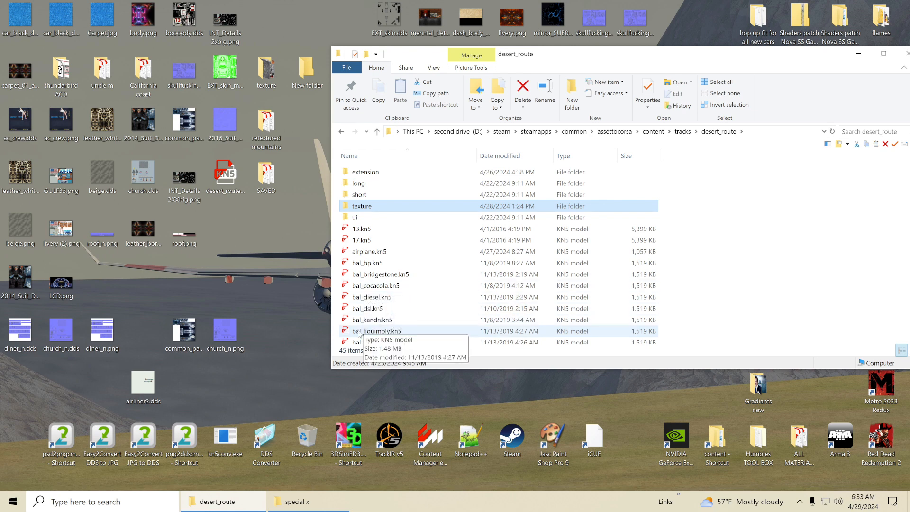
scroll(365, 317, down, 4)
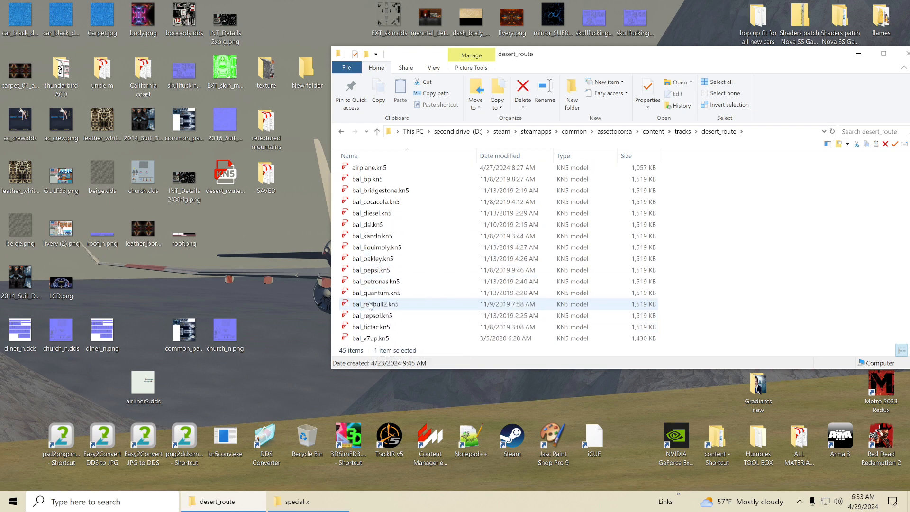
scroll(371, 307, down, 2)
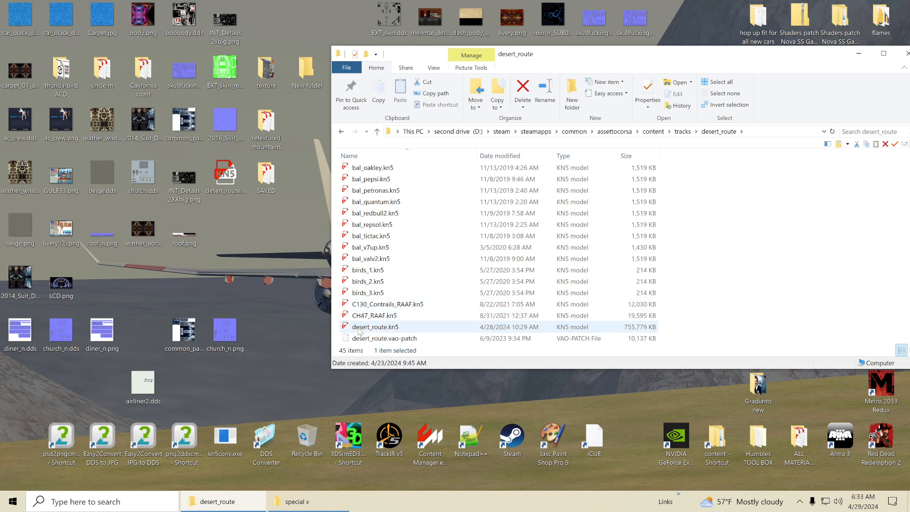
mouse_move(359, 332)
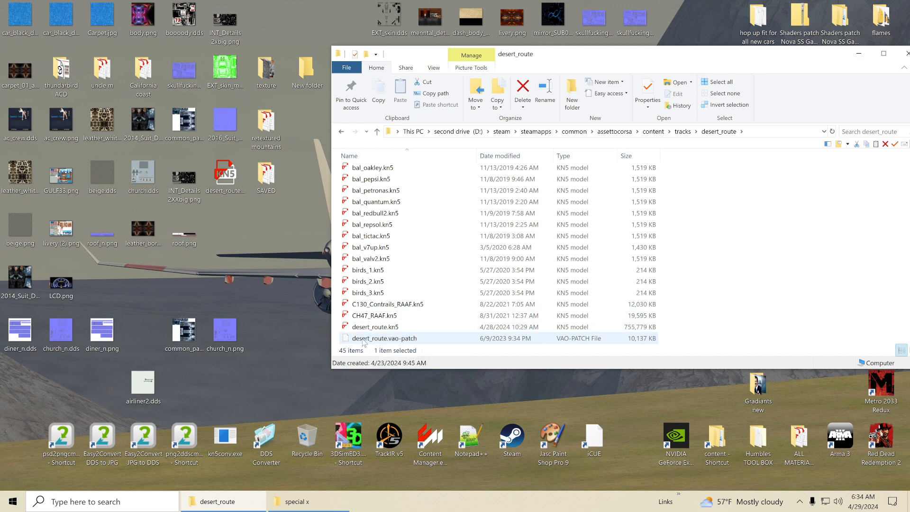
scroll(377, 285, up, 5)
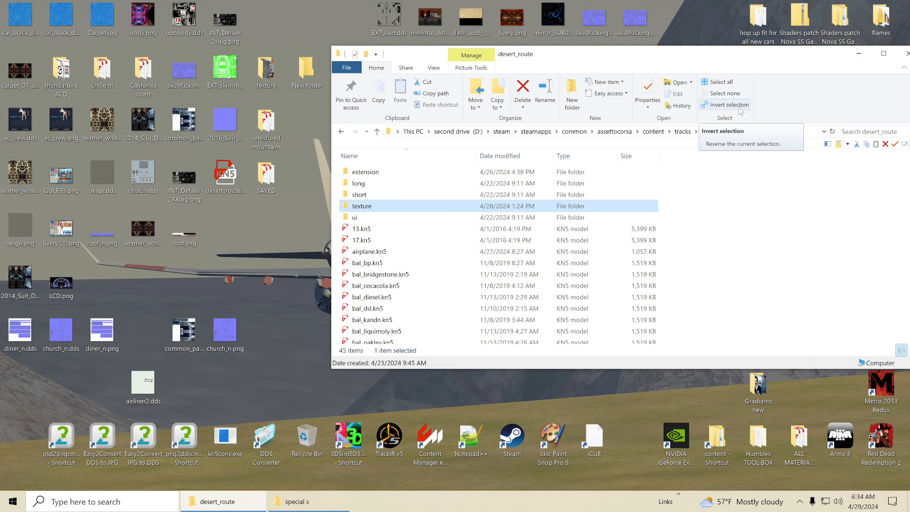
- Open desert_route's texture folder and enlarge its window to show more thumbnails
double_click(378, 207)
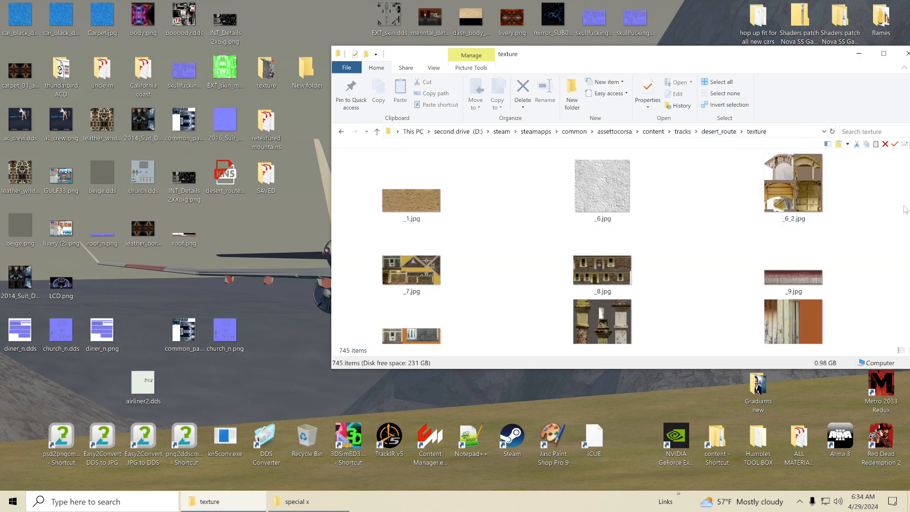
drag(812, 63, 755, 65)
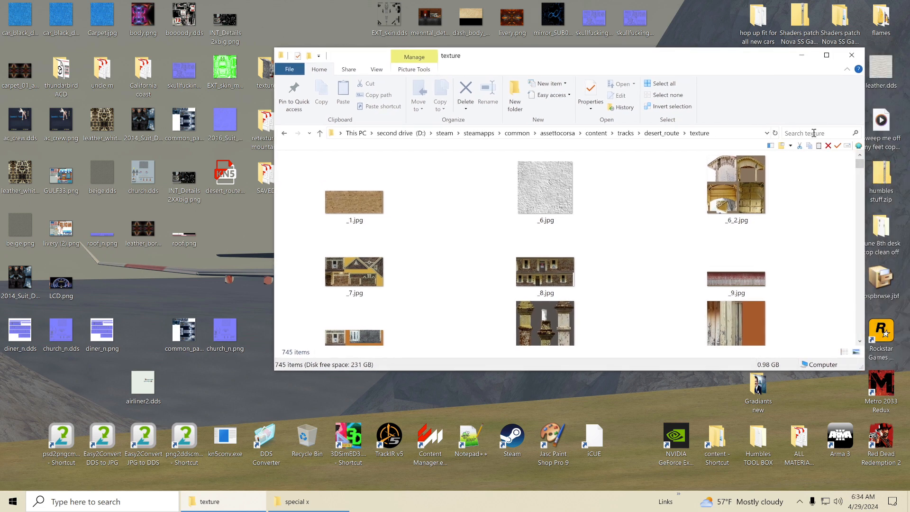
scroll(824, 202, down, 5)
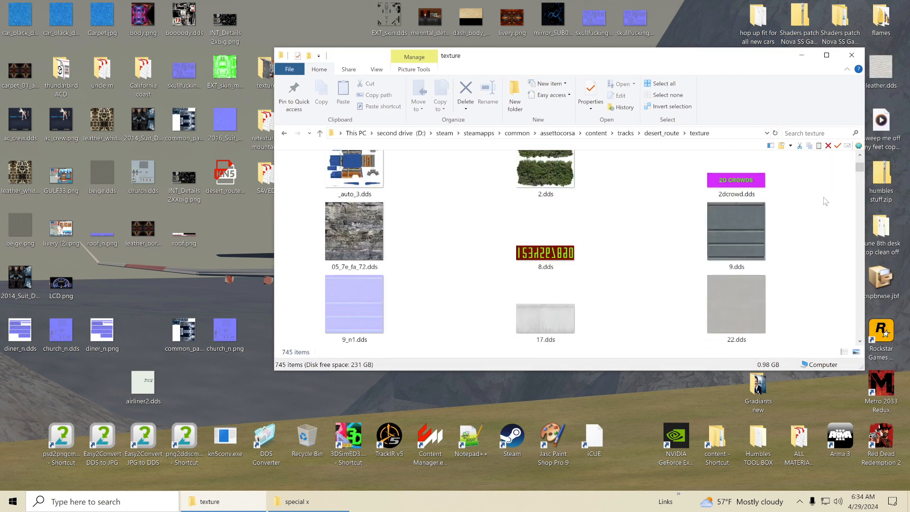
scroll(825, 200, down, 3)
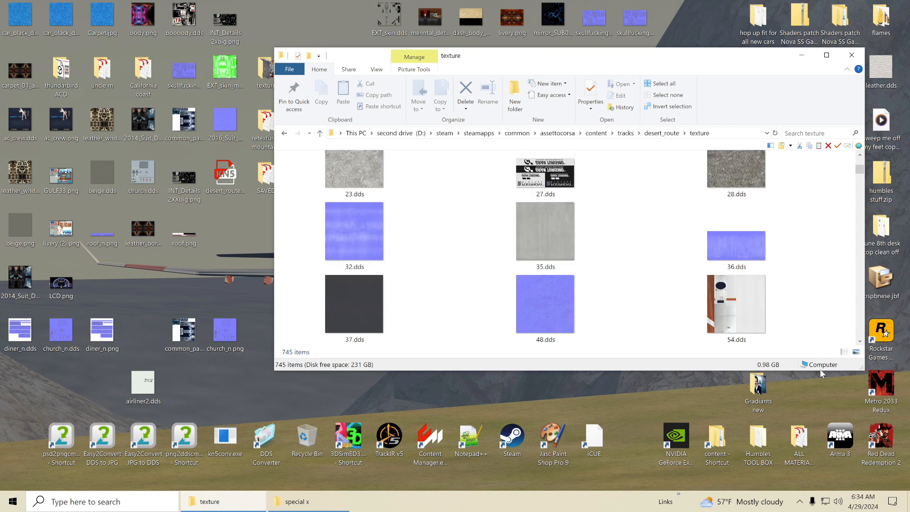
drag(822, 374, 821, 461)
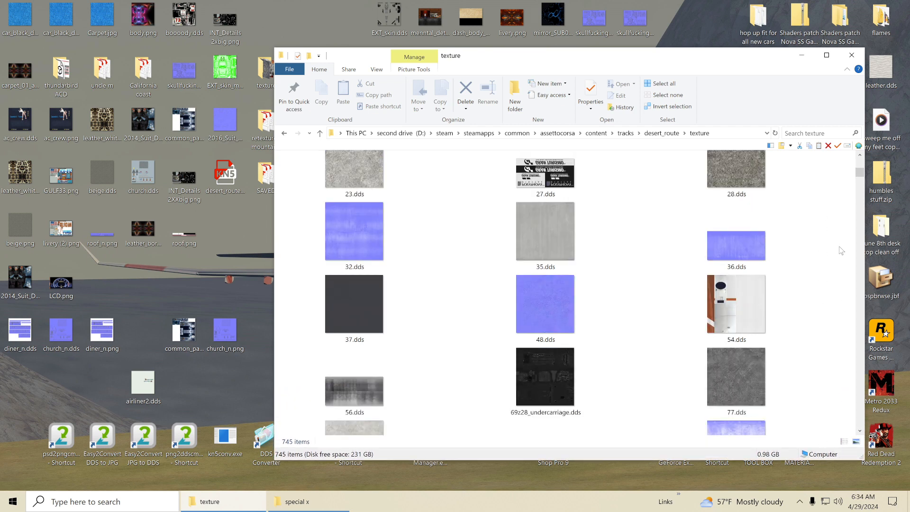
- Browse the numbered DDS textures down to the airliner2 texture and its normal map
scroll(831, 230, down, 3)
scroll(831, 231, down, 2)
scroll(831, 230, down, 2)
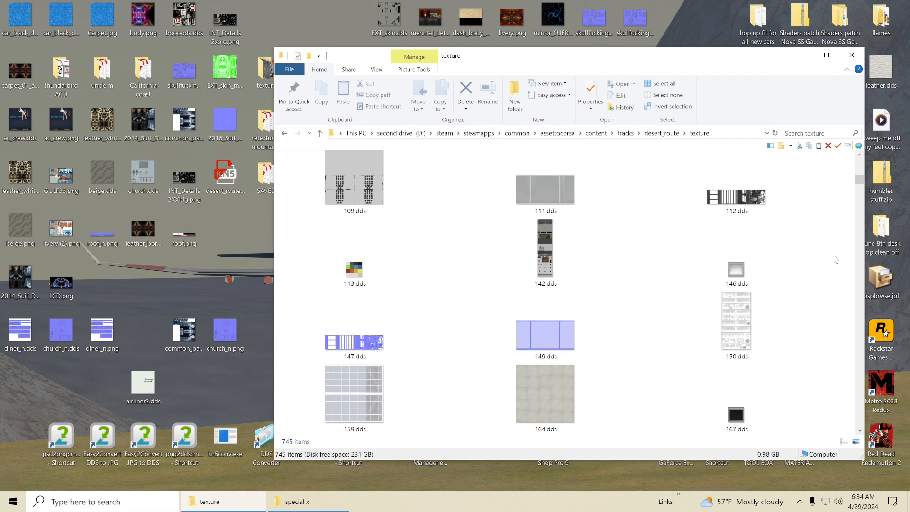
scroll(837, 258, down, 2)
scroll(837, 259, down, 1)
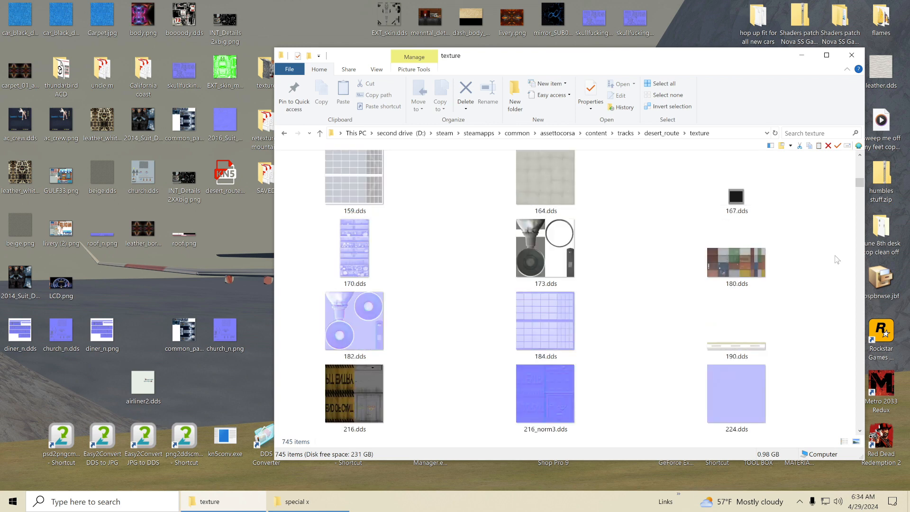
scroll(837, 259, down, 5)
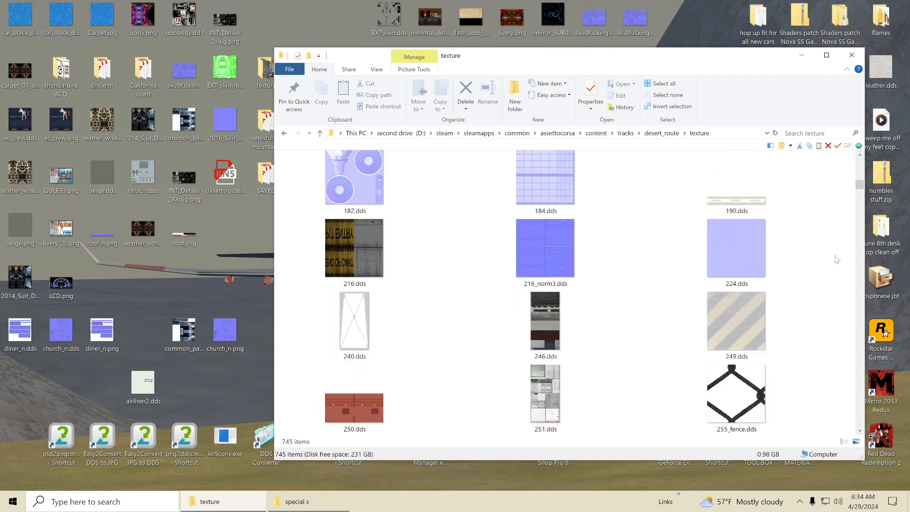
scroll(836, 260, down, 1)
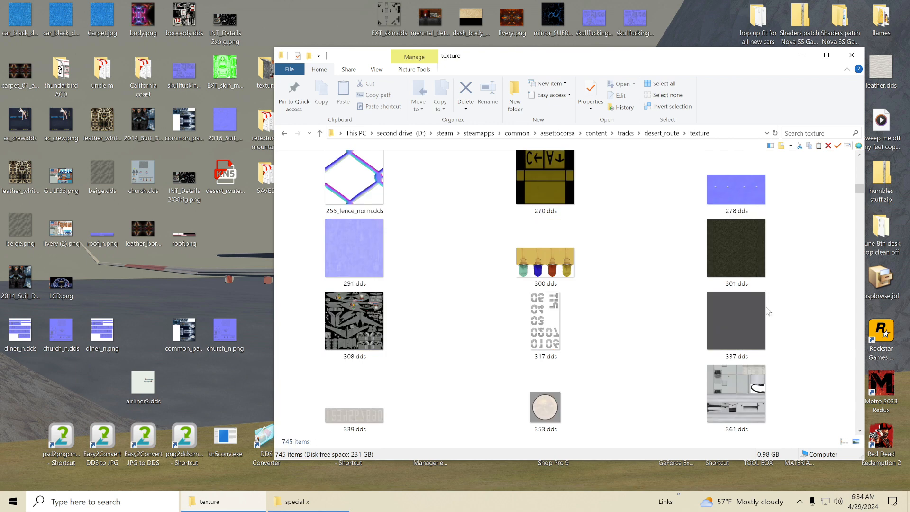
mouse_move(341, 312)
scroll(825, 247, down, 2)
scroll(827, 248, down, 2)
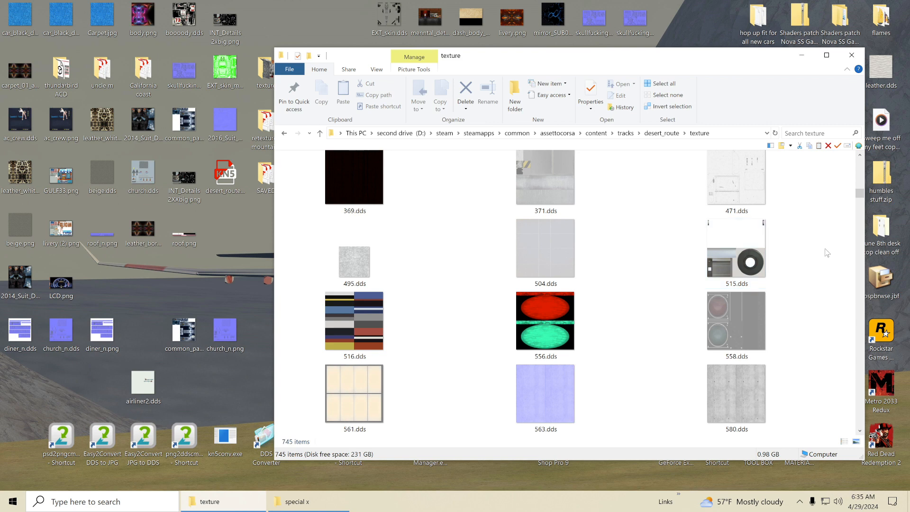
scroll(828, 254, down, 2)
scroll(828, 254, down, 4)
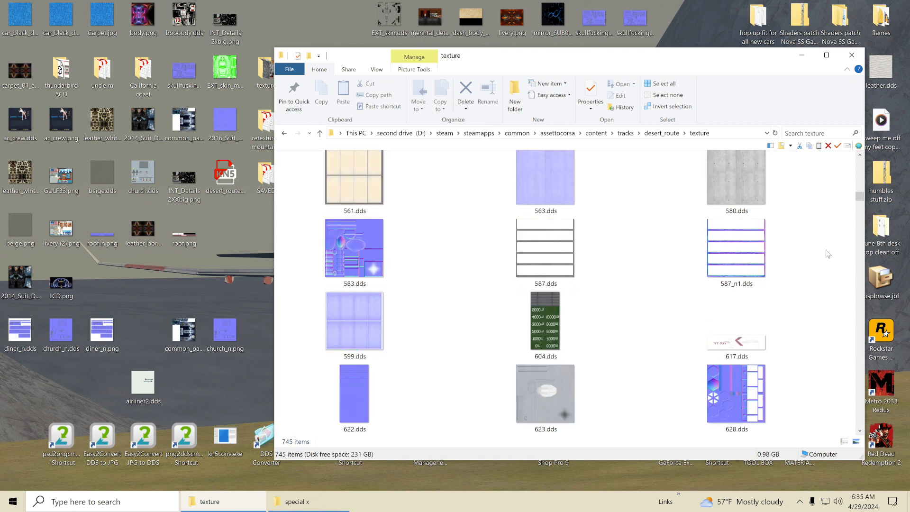
scroll(828, 255, down, 1)
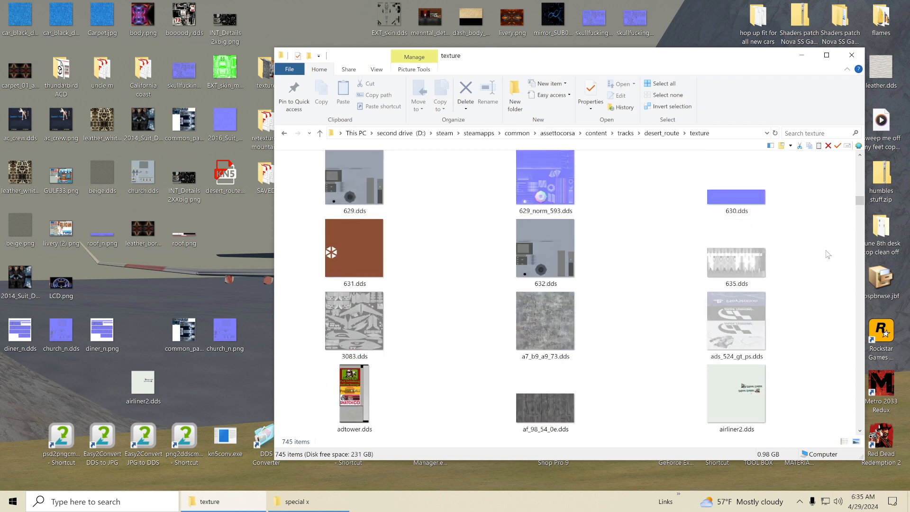
scroll(828, 254, down, 1)
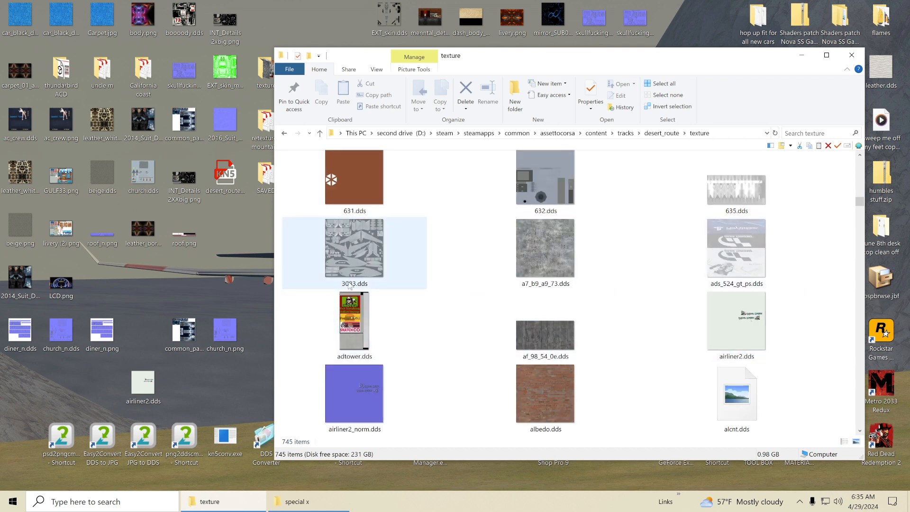
- Examine the texture thumbnails following airliner2, including the ao, aotx and asphalt DDS files
mouse_move(350, 287)
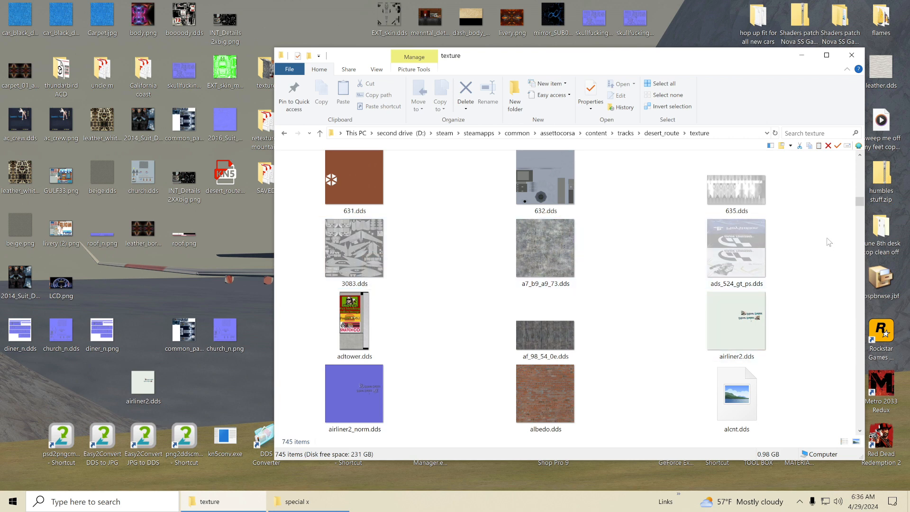
scroll(830, 243, down, 2)
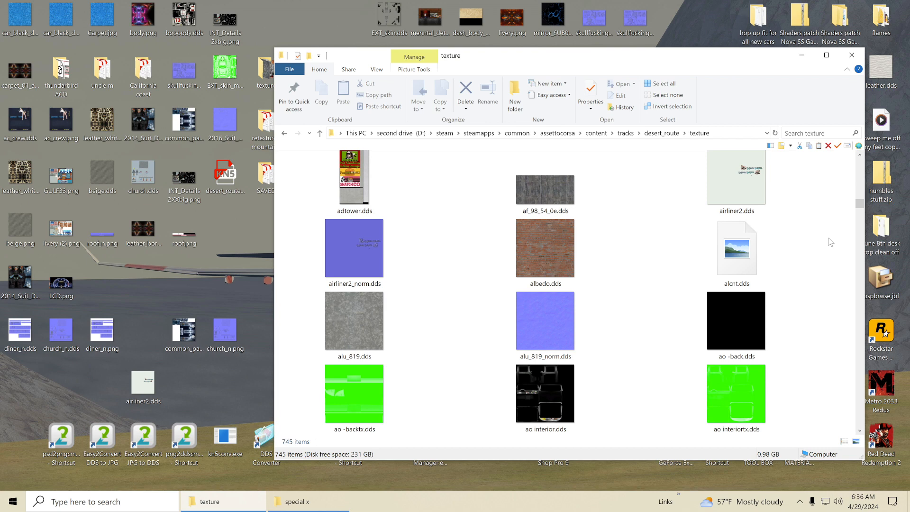
scroll(831, 242, down, 2)
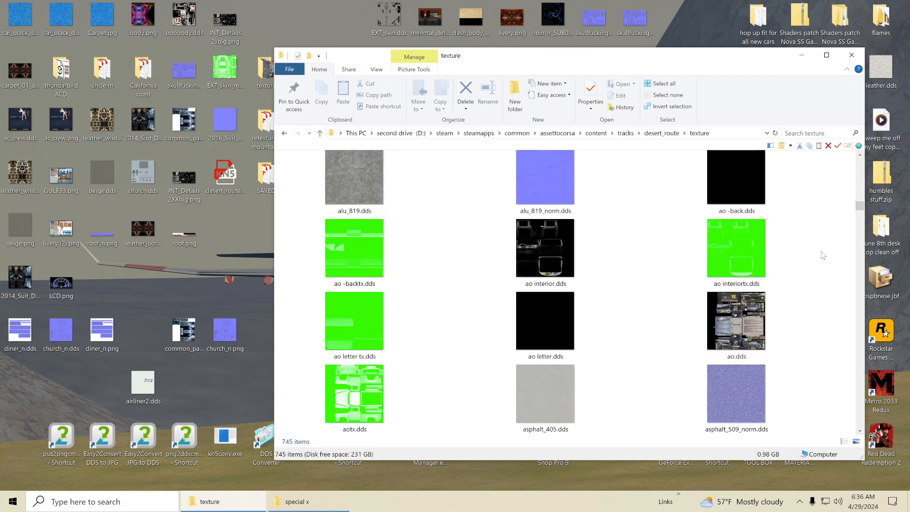
mouse_move(734, 332)
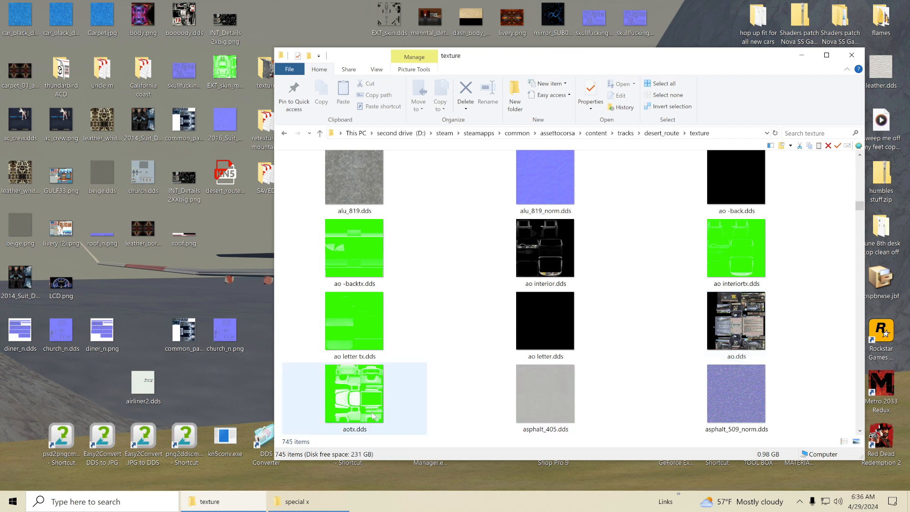
mouse_move(357, 414)
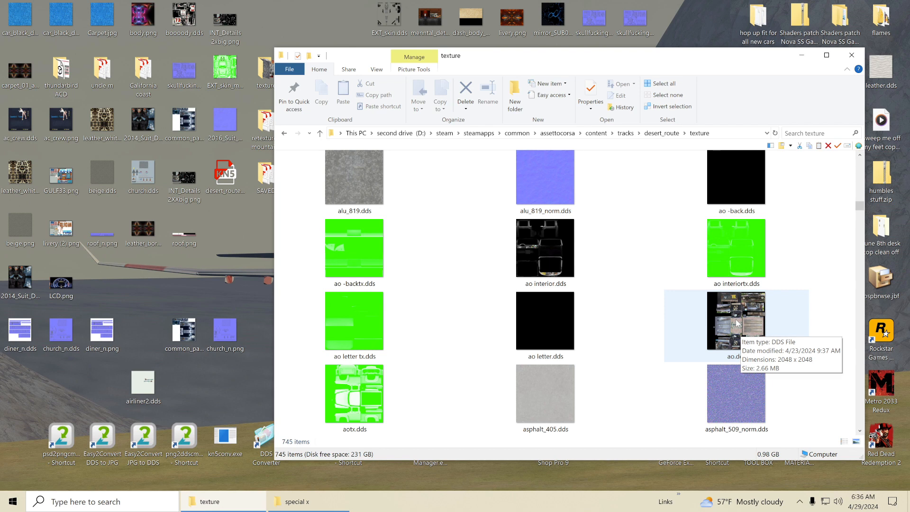
scroll(835, 285, down, 2)
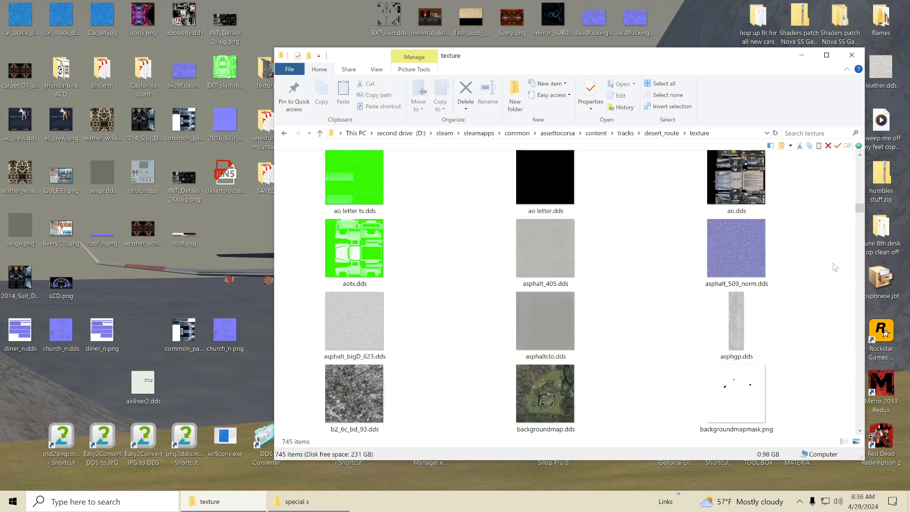
scroll(835, 266, up, 3)
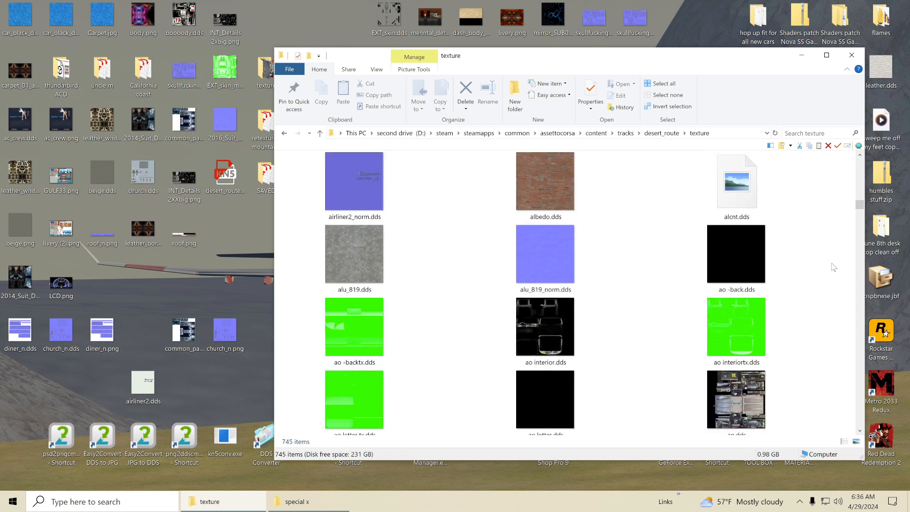
- Return to the desert_route folder, minimize it, and open the safe folder inside Jet Plane on the desktop
click(320, 134)
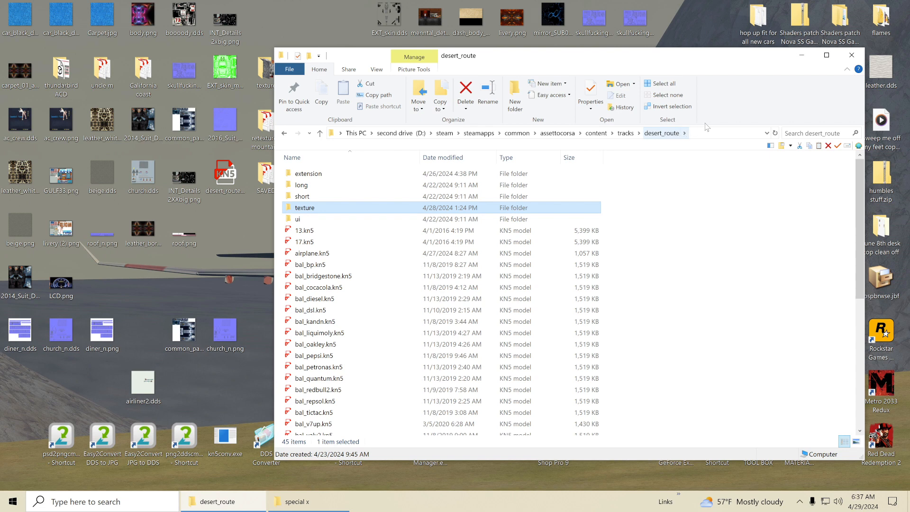
click(802, 55)
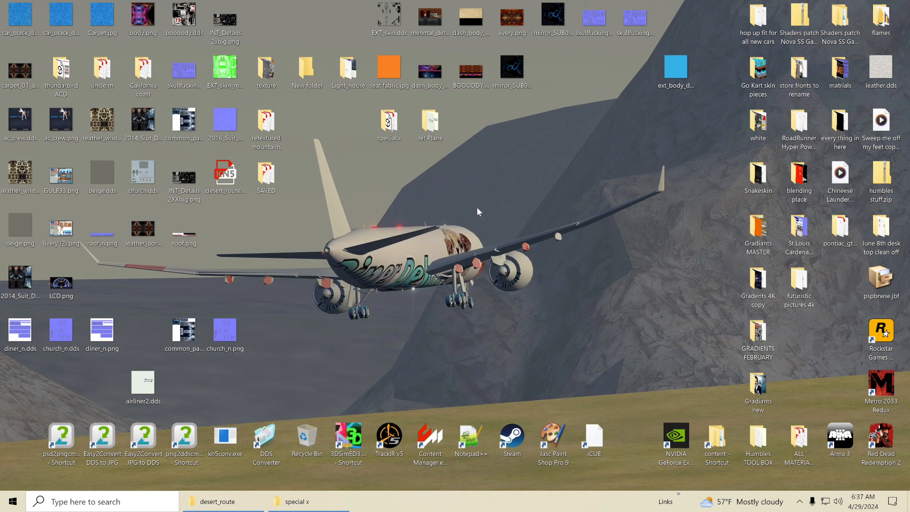
double_click(431, 124)
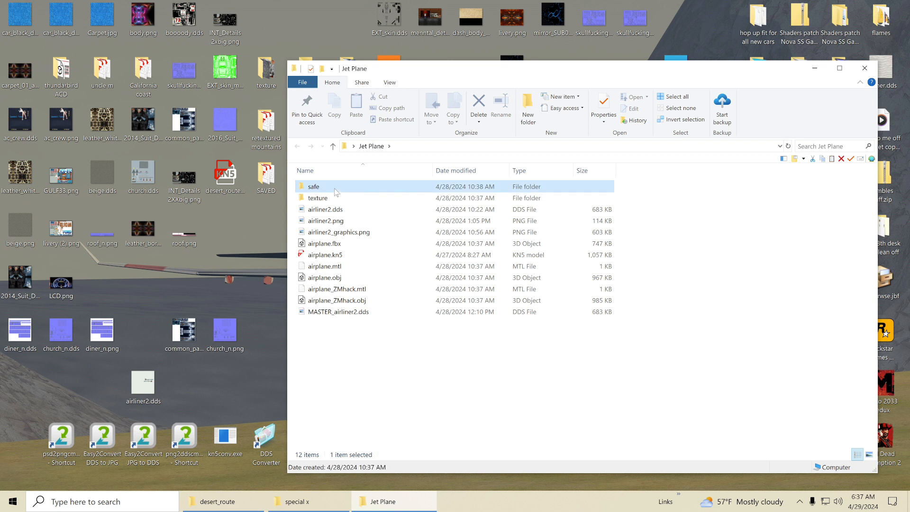
double_click(314, 187)
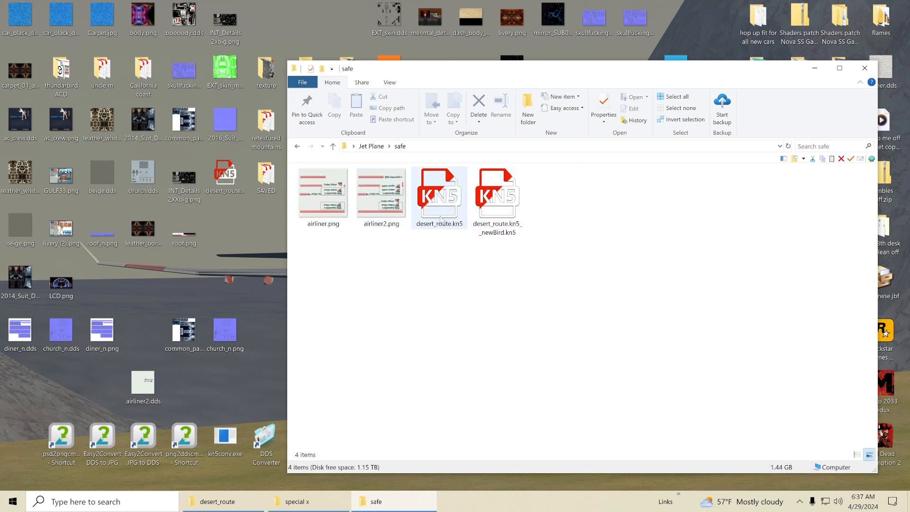
- Open airliner2.png from the safe folder in Paint, zoom to 300%, and examine its lettering, animal pictures and red stripes
mouse_move(393, 207)
double_click(394, 207)
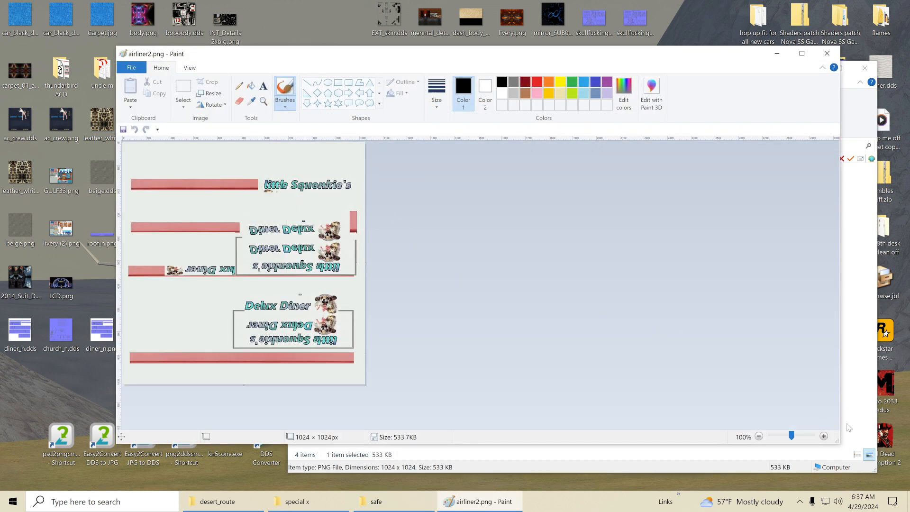
click(824, 436)
click(824, 436)
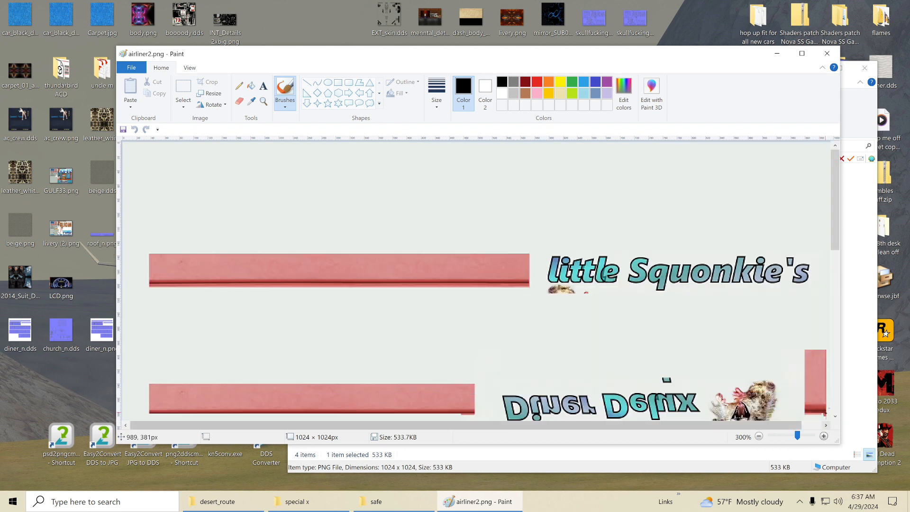
drag(835, 235, 861, 374)
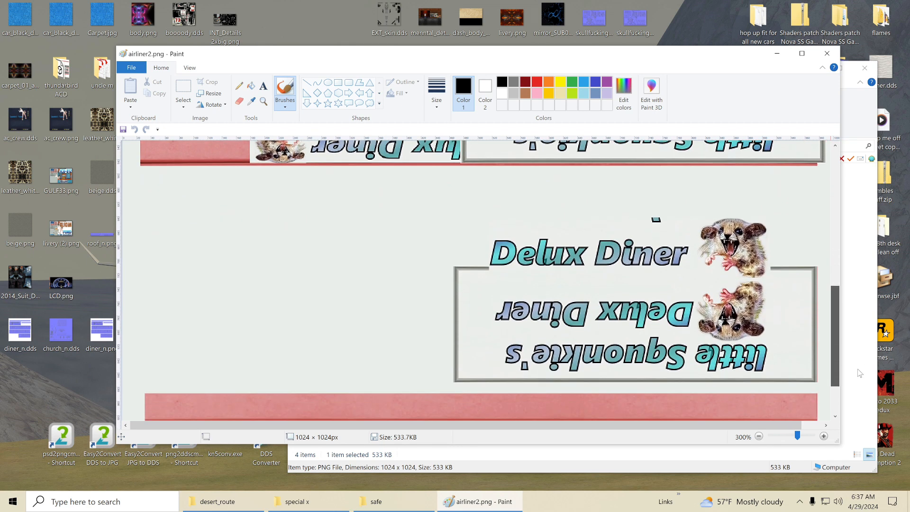
drag(860, 373, 859, 241)
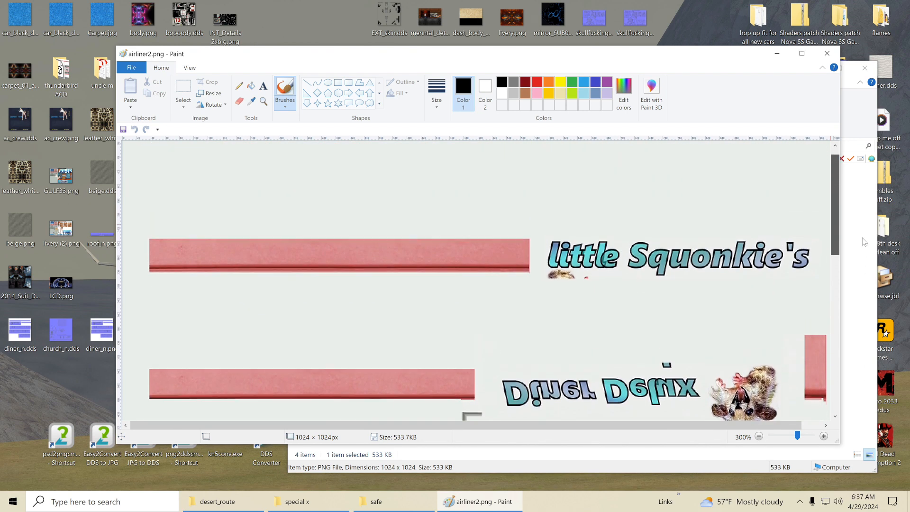
- Close the enlarged airliner2.png, look inside the texture folder of Jet Plane, and return to the Jet Plane folder
click(838, 56)
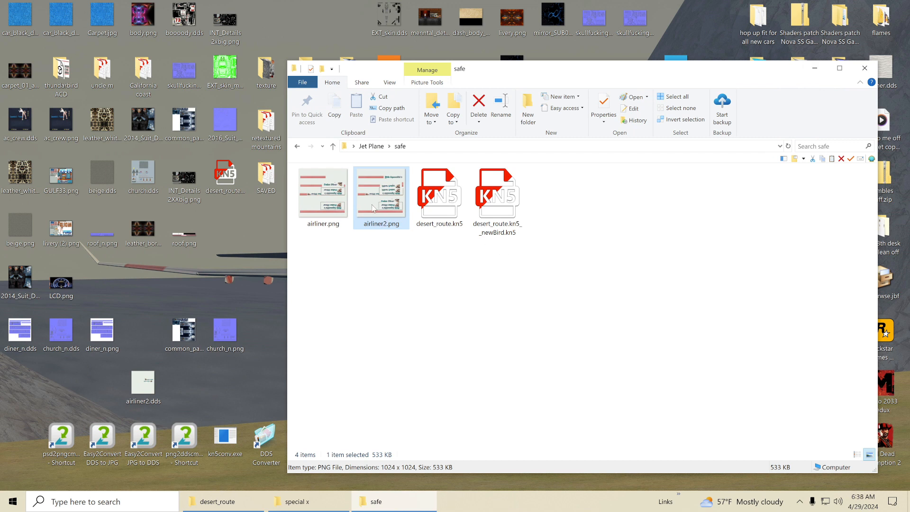
click(333, 146)
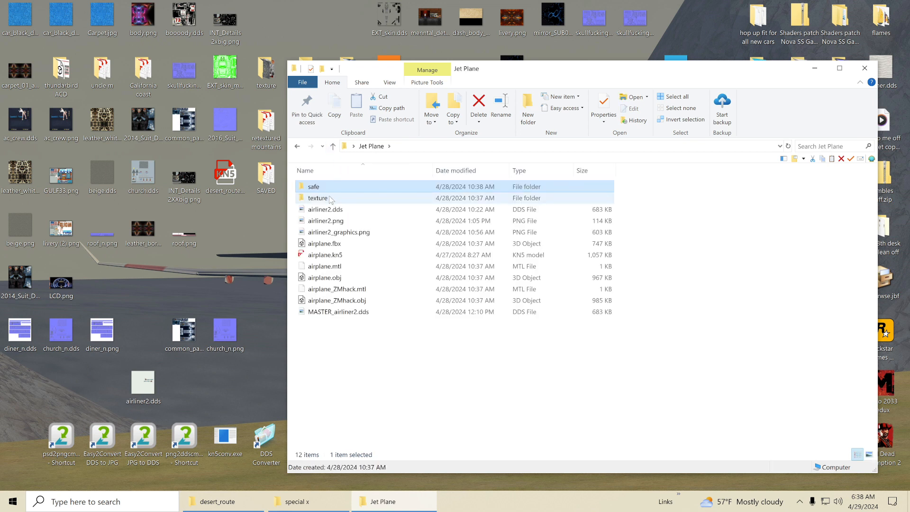
double_click(331, 199)
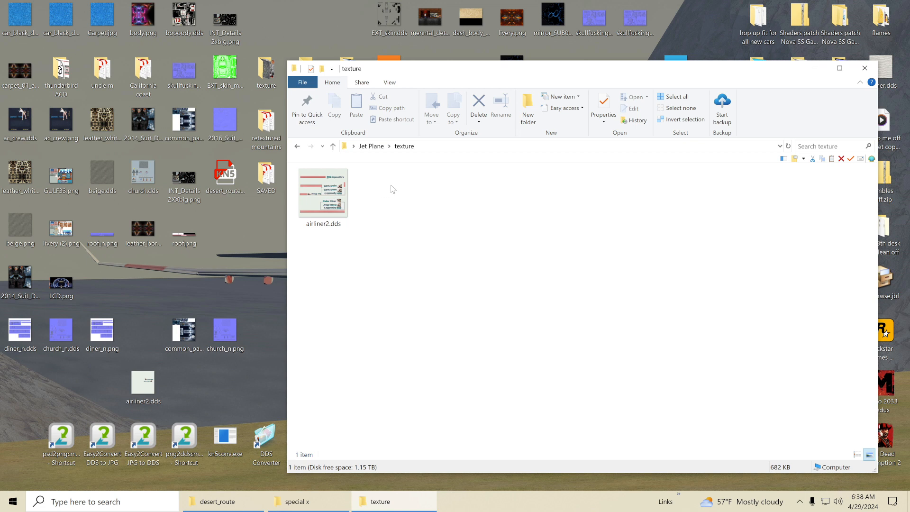
click(334, 147)
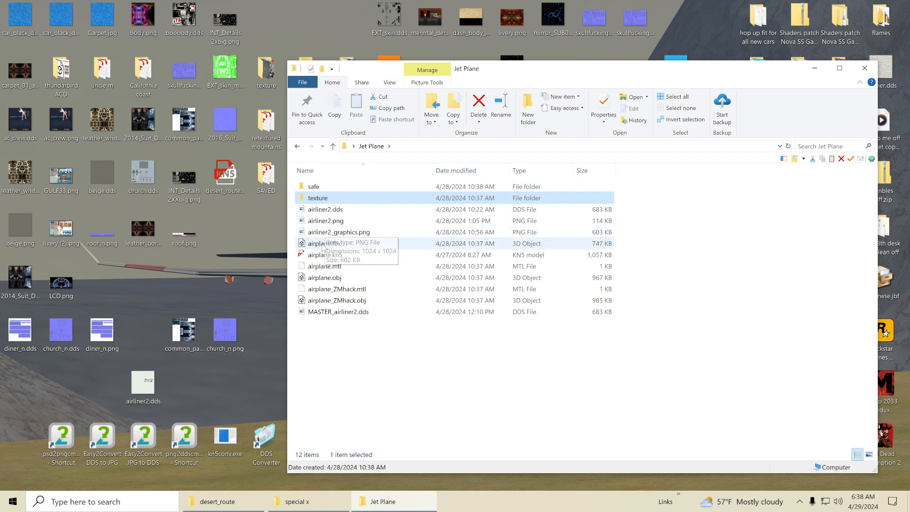
- Open airliner2.png from the Jet Plane folder, examine its diner graphics at 200%, then close the image and the folder
double_click(326, 221)
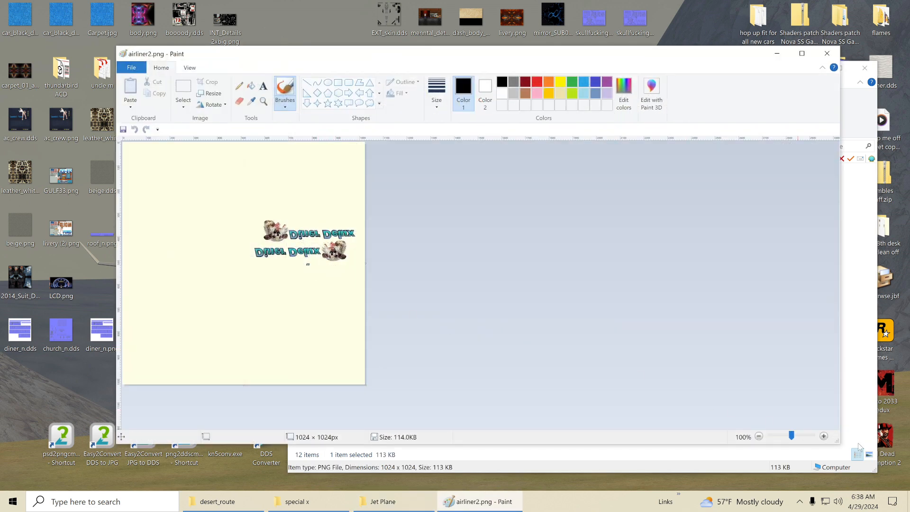
click(825, 437)
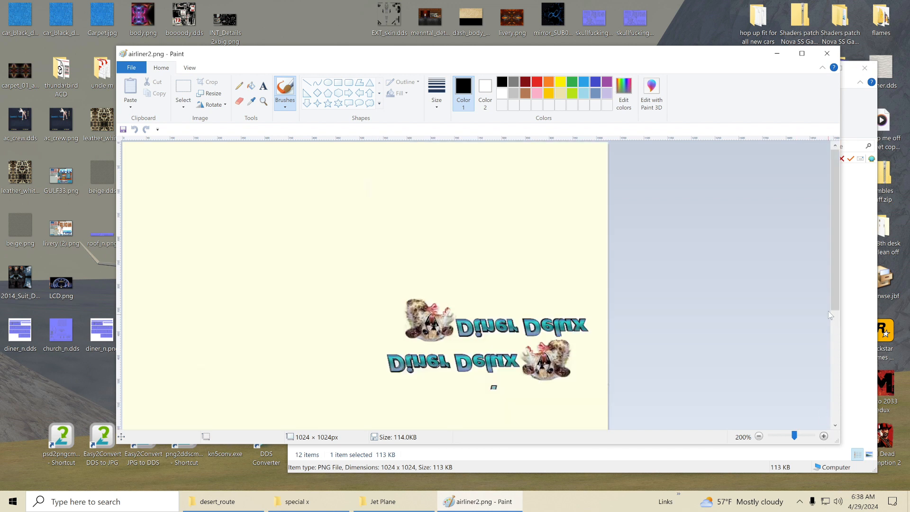
scroll(835, 317, down, 3)
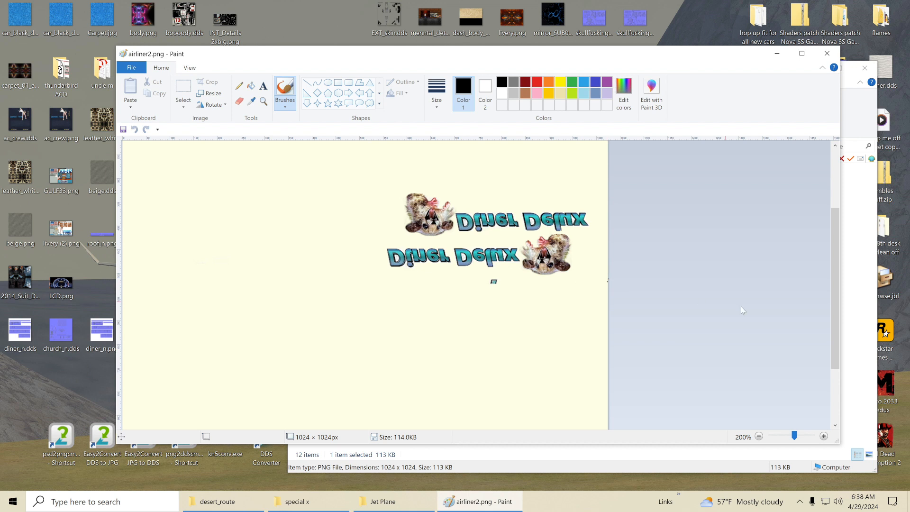
click(759, 437)
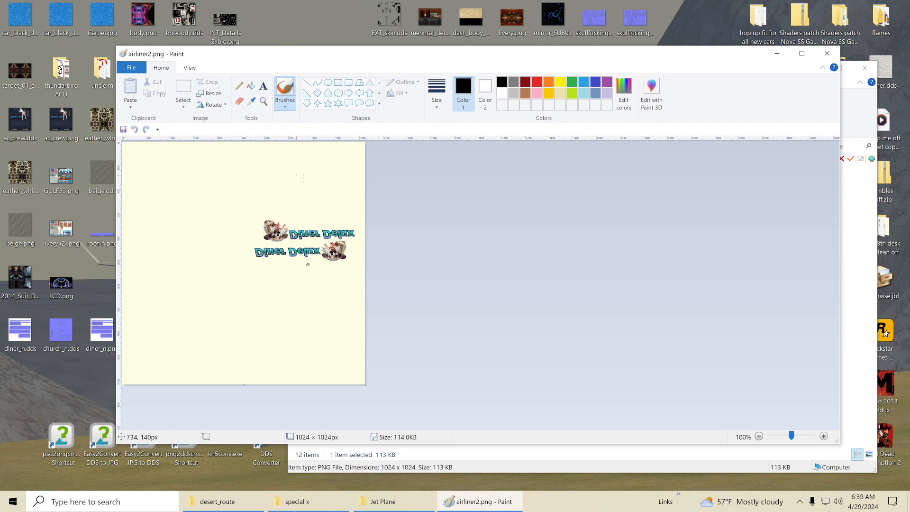
click(828, 53)
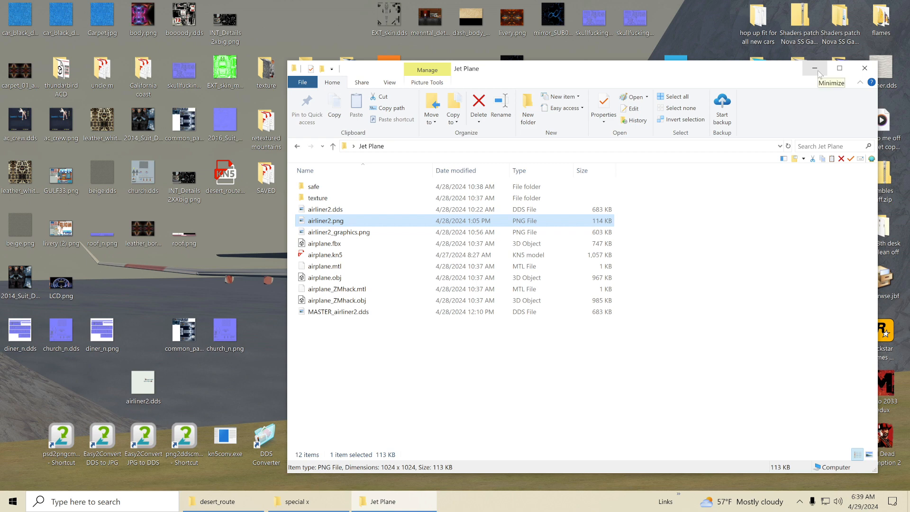
click(865, 68)
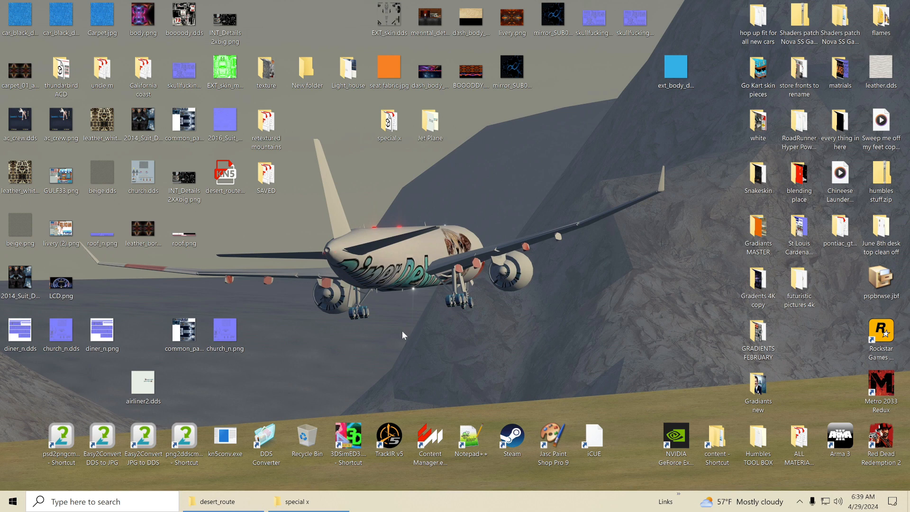
- Launch 3DSimED3 and import airplane.kn5 from the desert_route folder, keeping object nesting and the user folder for texture maps
click(350, 434)
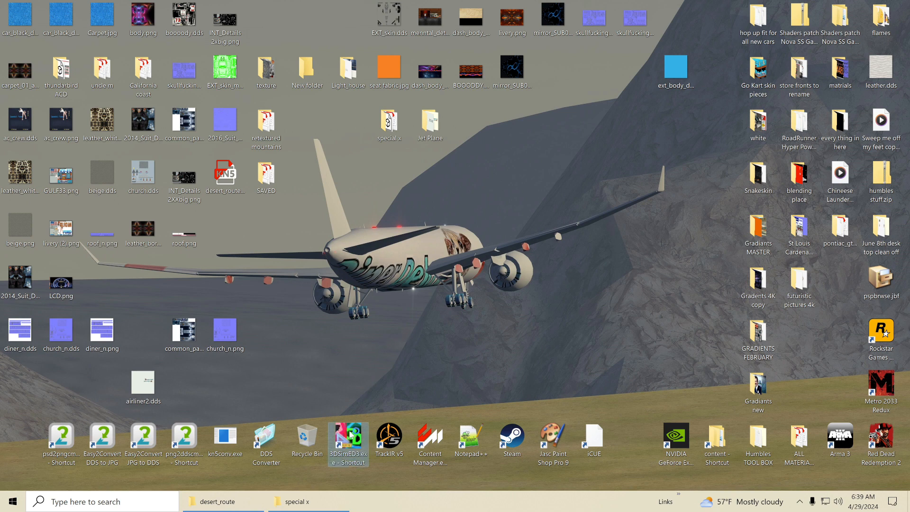
double_click(350, 434)
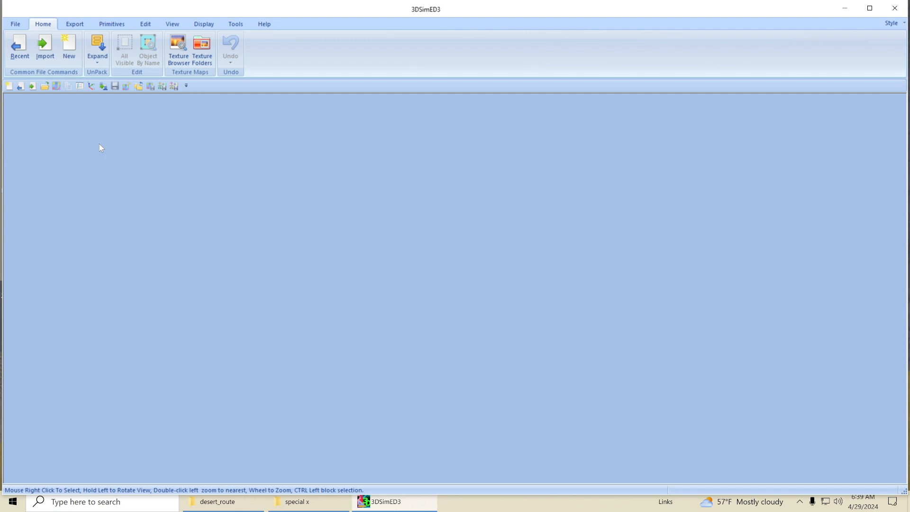
click(48, 58)
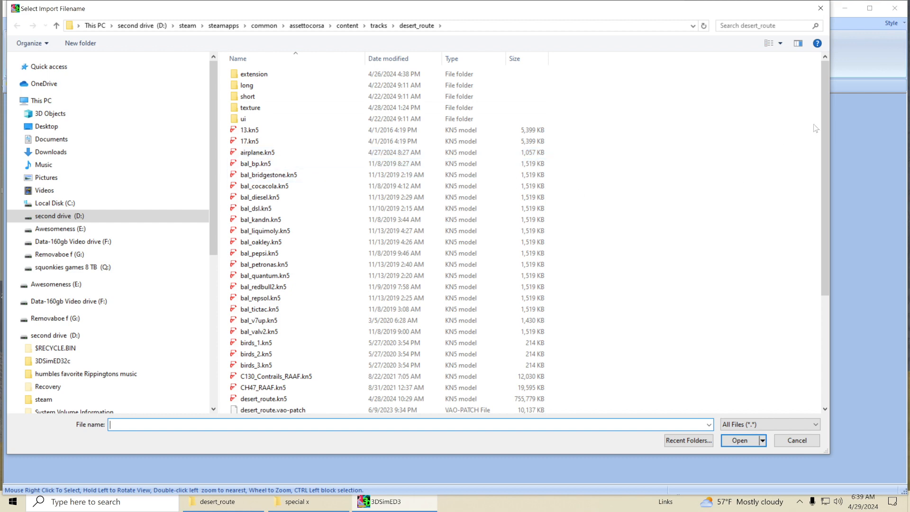
drag(825, 120, 819, 229)
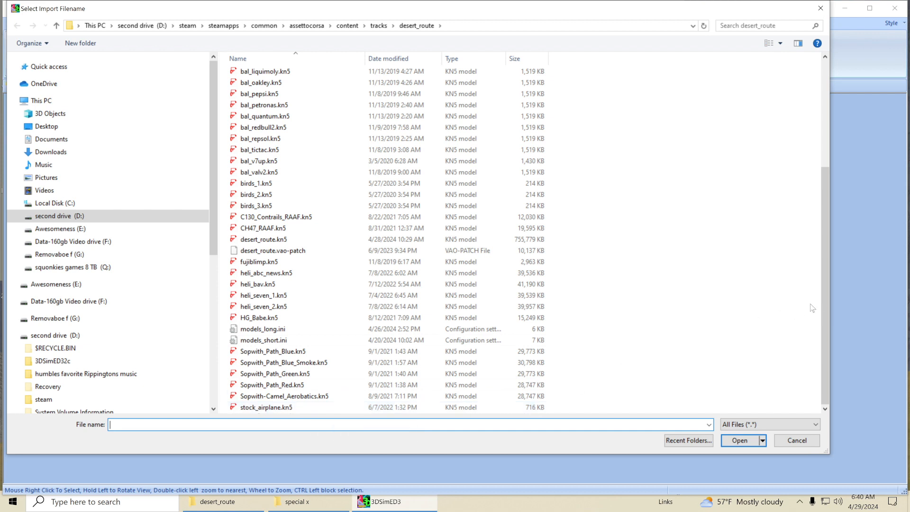
drag(825, 302, 796, 184)
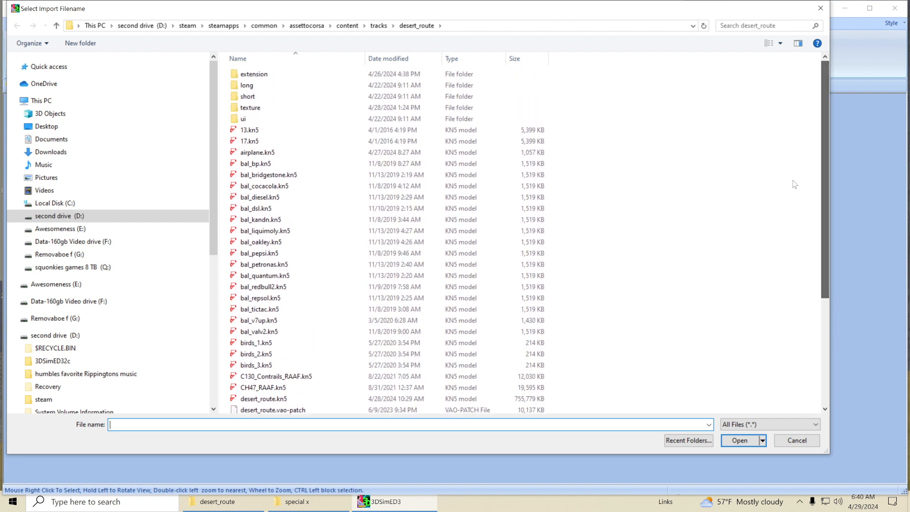
click(258, 155)
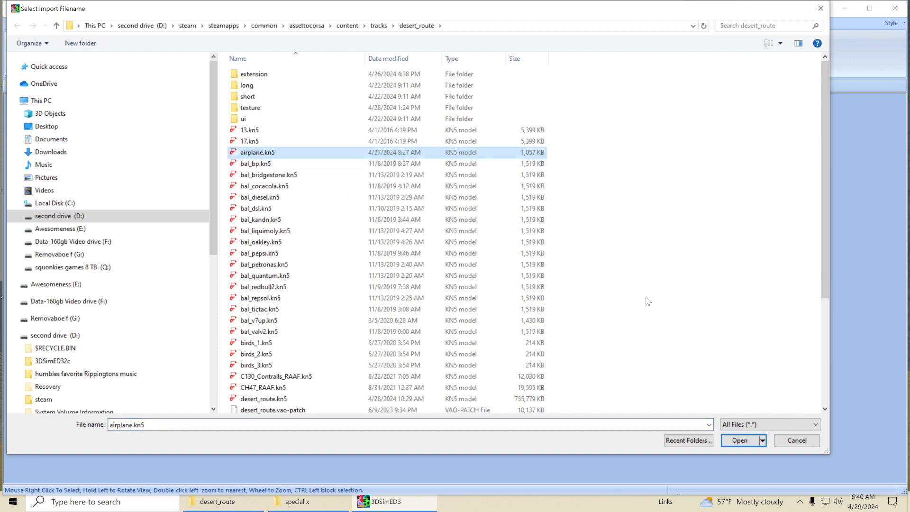
click(741, 441)
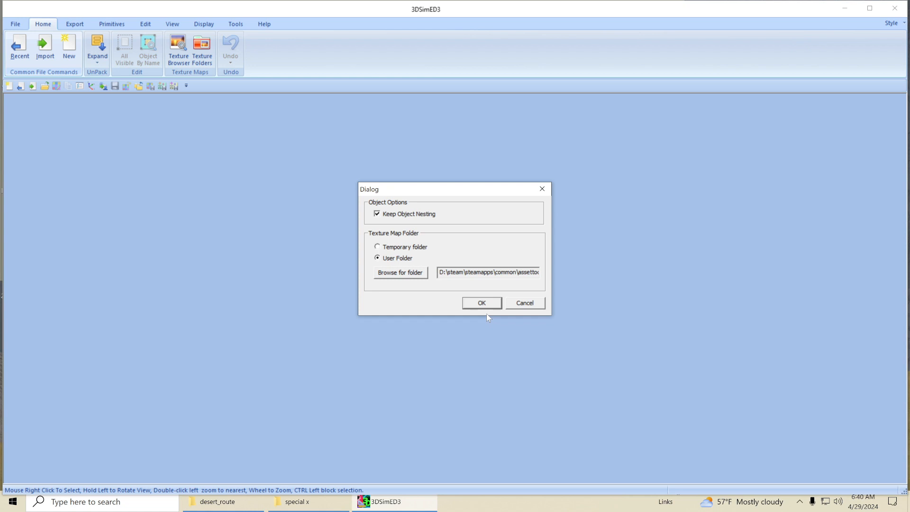
click(483, 303)
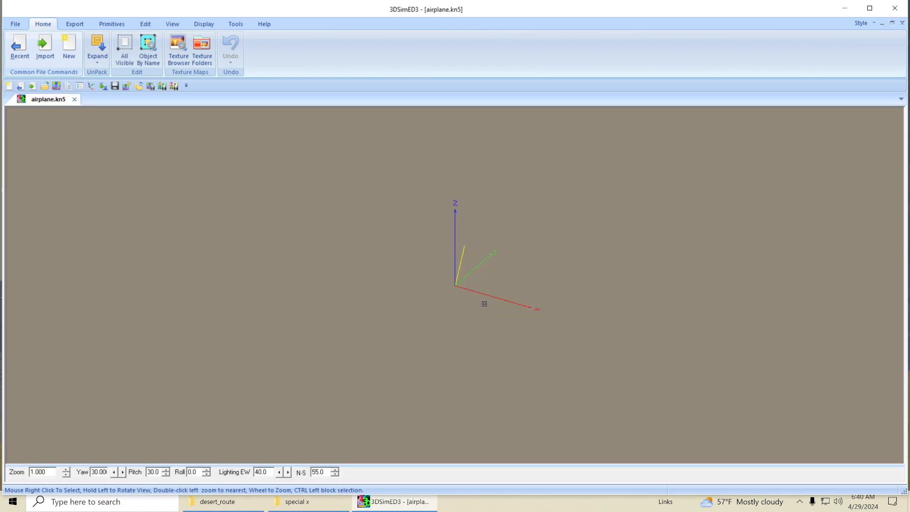
- Bring the imported airplane into view and examine the Diner Delux lettering and animal picture from below and from the nose
double_click(442, 288)
drag(449, 300, 522, 302)
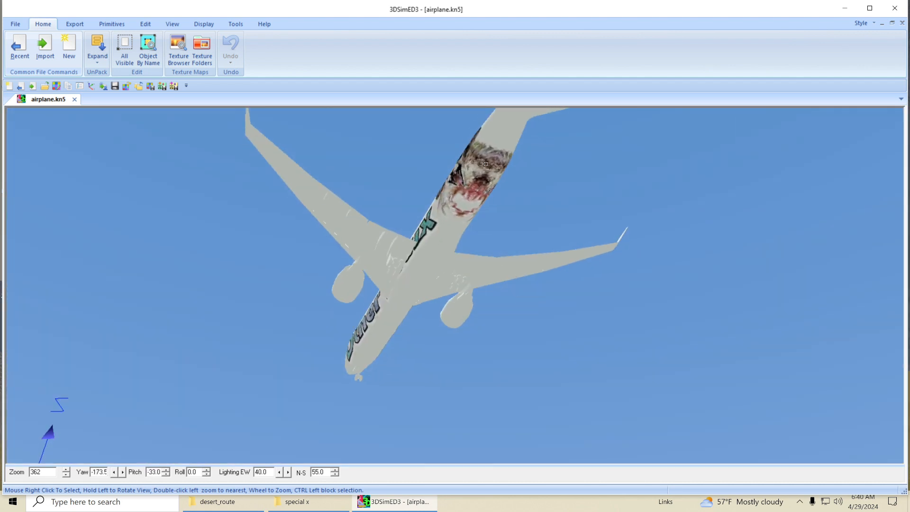
drag(458, 323, 483, 381)
drag(257, 303, 347, 324)
scroll(348, 324, up, 3)
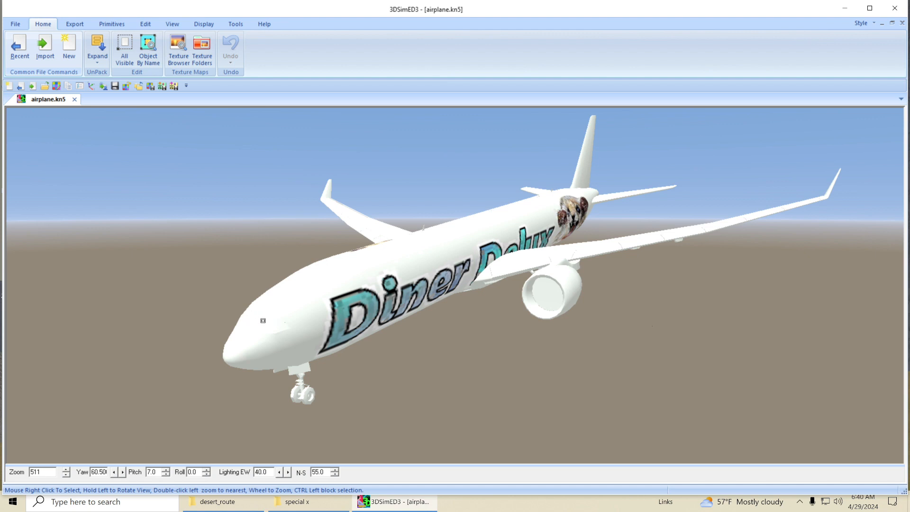
drag(291, 304, 305, 309)
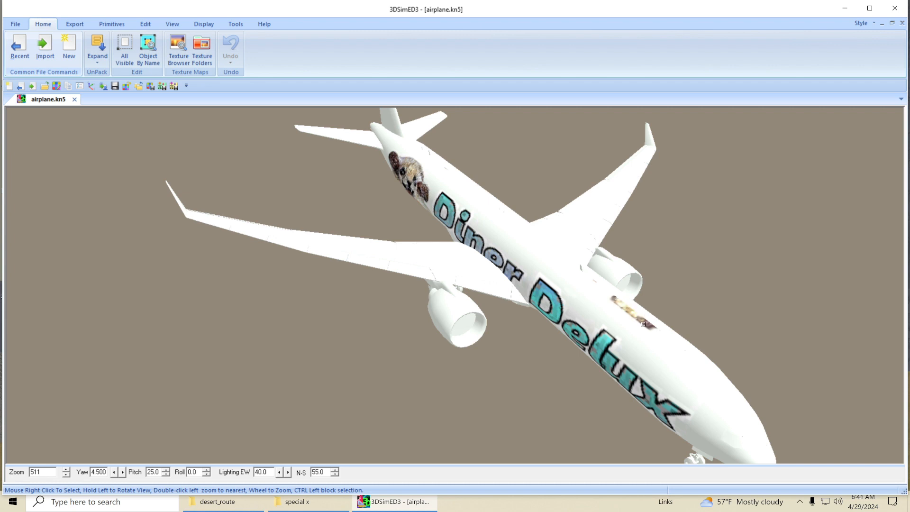
- Inspect the lettering and animal picture close up on the airplane's other side, around the wing and engine
drag(449, 379, 477, 381)
scroll(483, 308, up, 3)
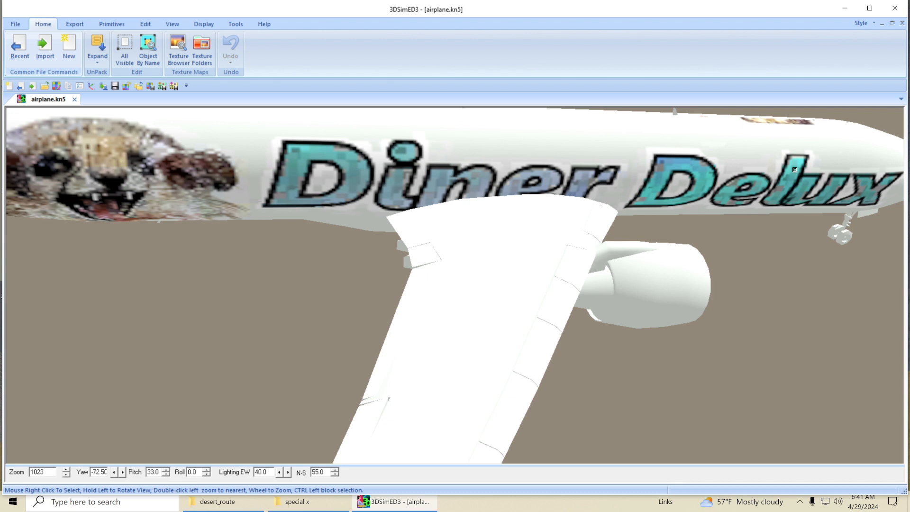
drag(727, 359, 724, 351)
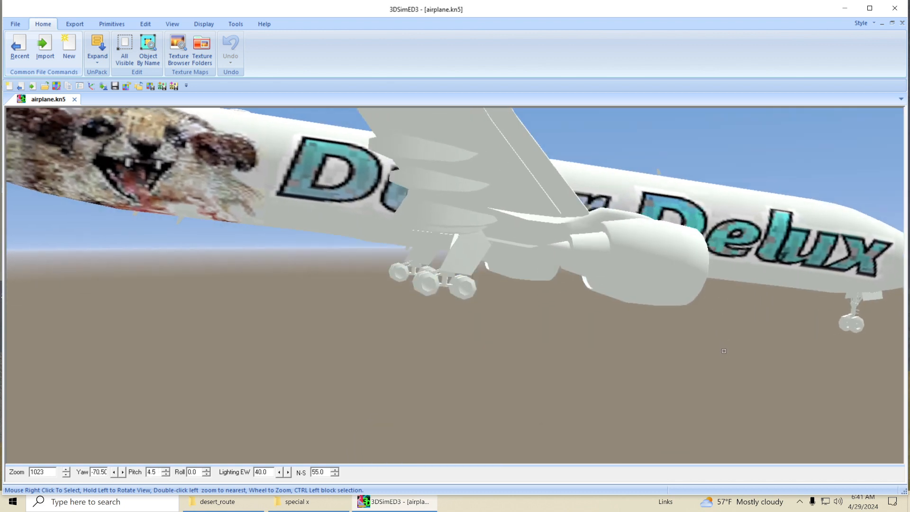
drag(393, 286, 462, 306)
scroll(393, 278, down, 5)
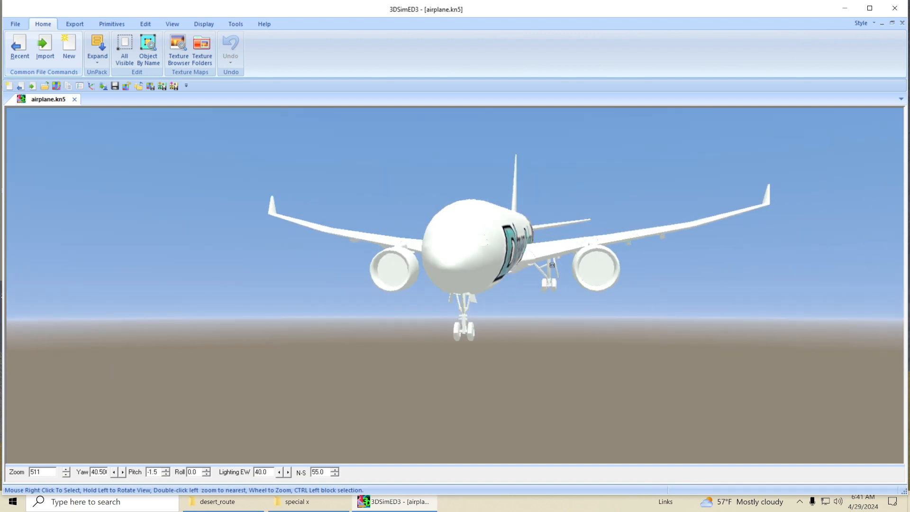
- View the whole airplane from the side and from above, then close the airplane.kn5 model and 3DSimED3
drag(417, 281, 515, 327)
scroll(517, 327, down, 5)
drag(537, 299, 476, 307)
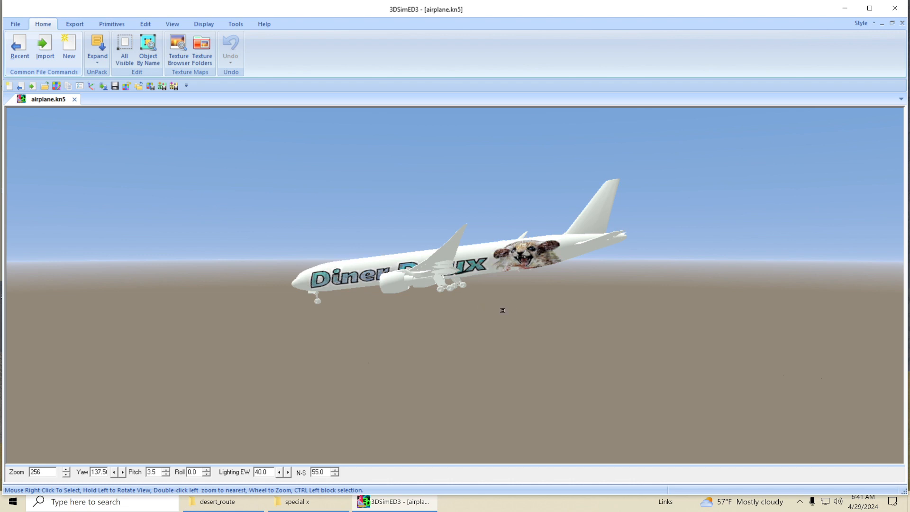
drag(542, 300, 540, 308)
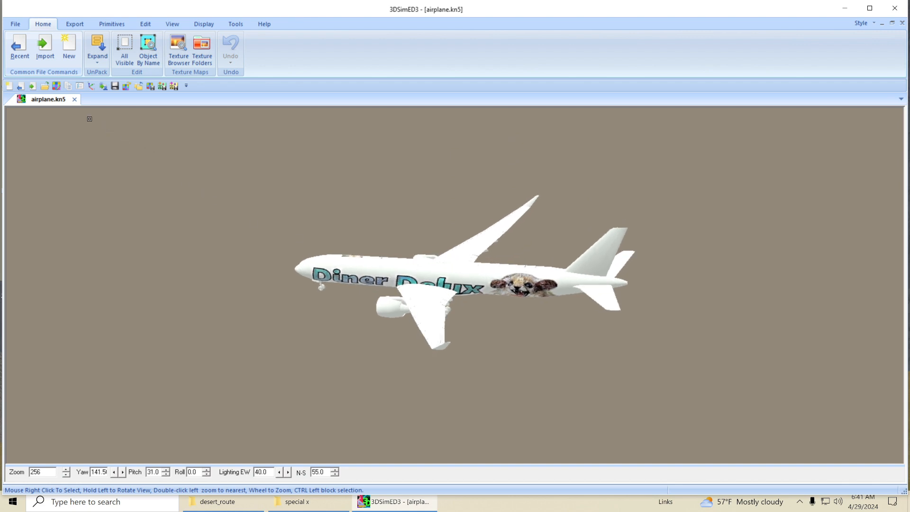
click(74, 99)
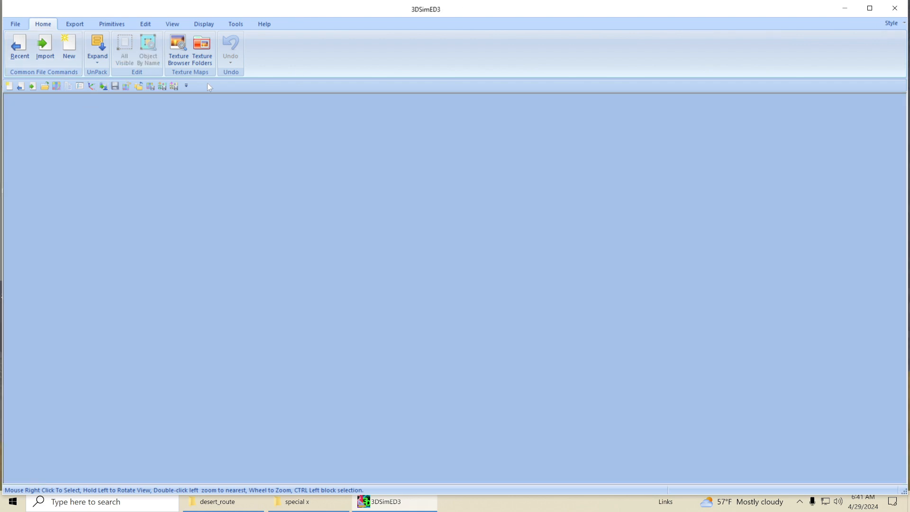
click(895, 8)
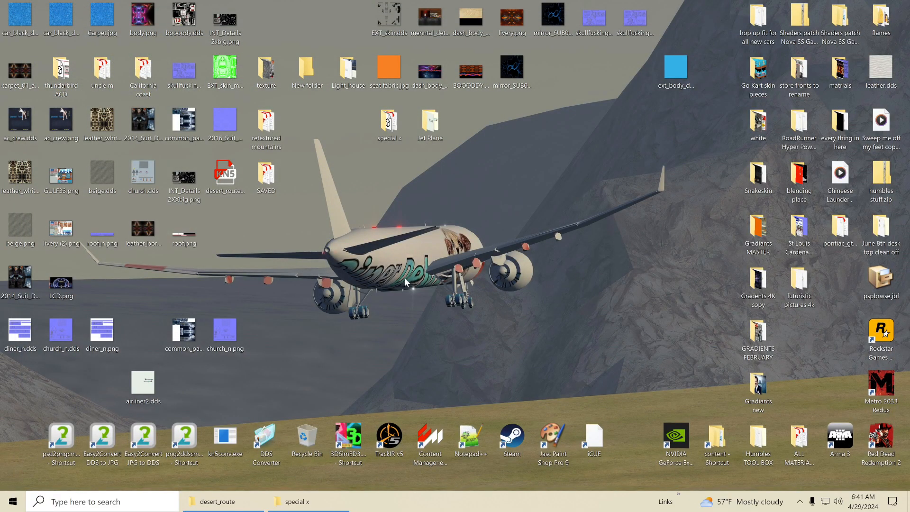
- Launch Jasc Paint Shop Pro 9, allow it to make changes, and open its image browser
double_click(554, 432)
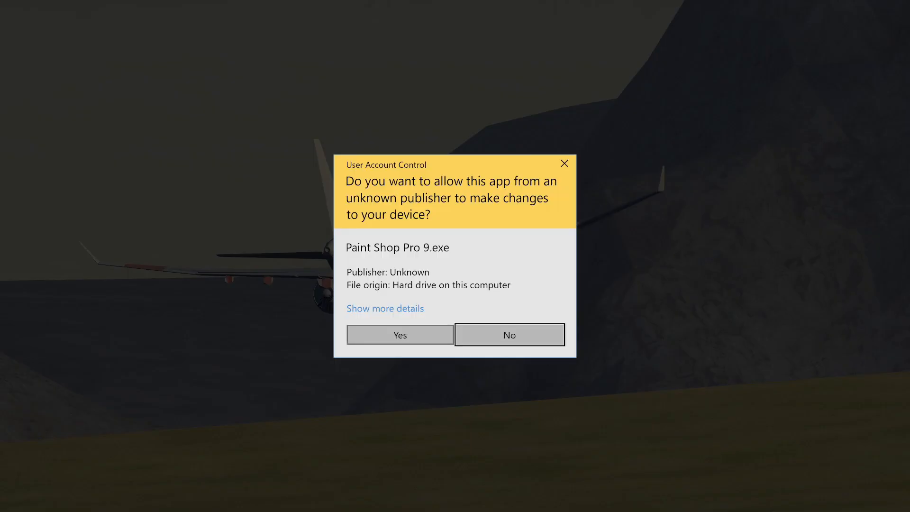
click(417, 335)
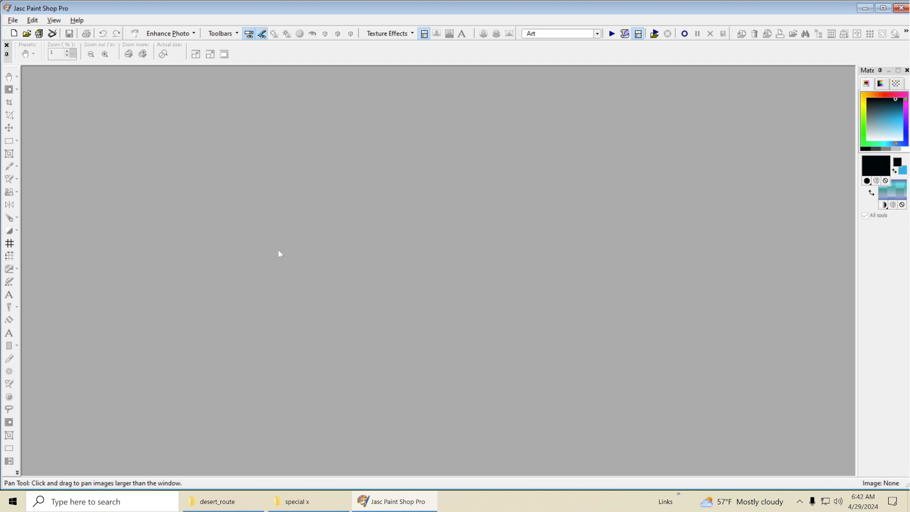
click(40, 34)
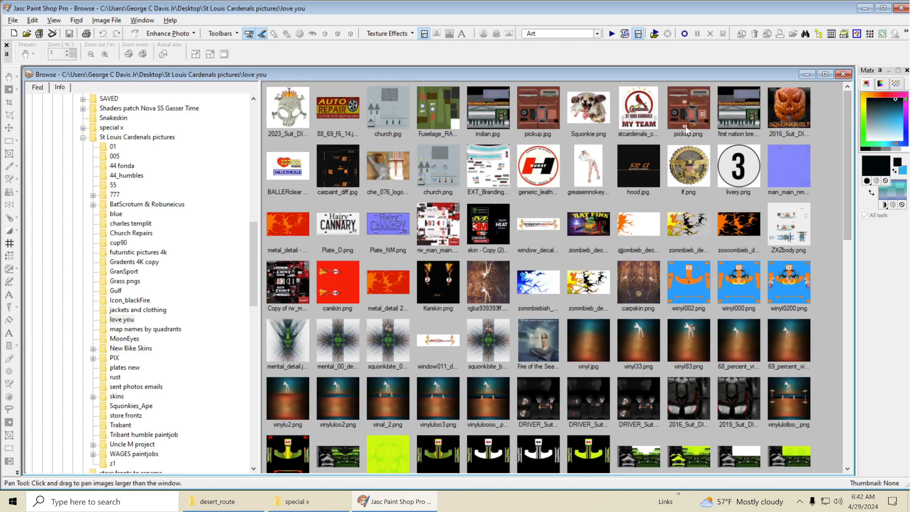
- Open greasemnokey_snapperClear.png from the love you folder, examine its transparent-background artwork at 200% and 100%, and close it
double_click(595, 166)
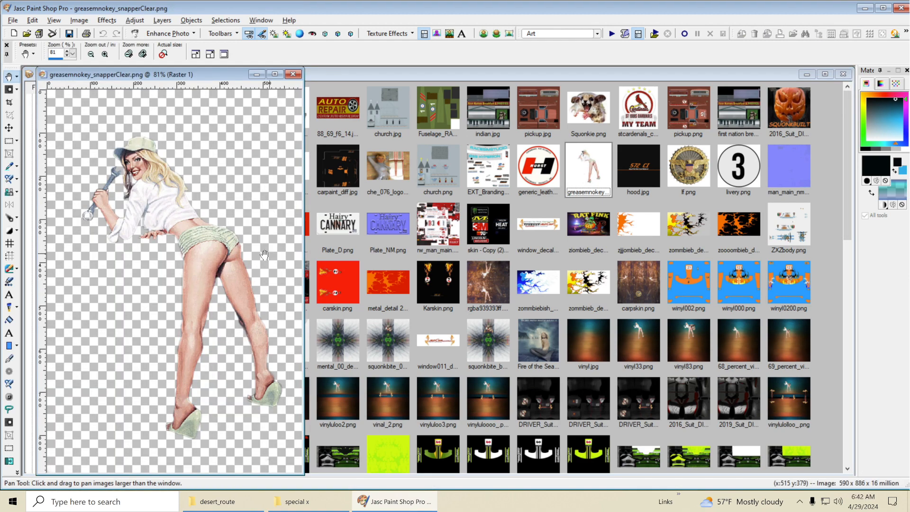
scroll(239, 262, up, 1)
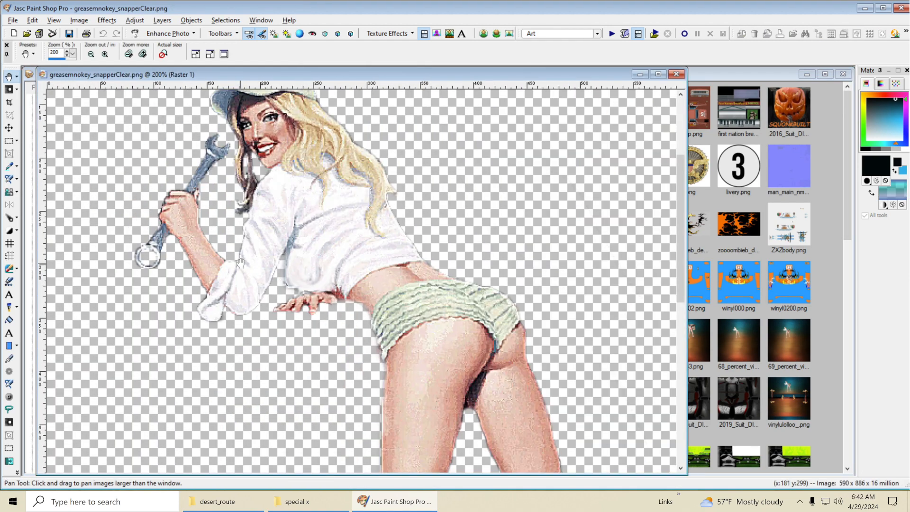
scroll(241, 262, down, 2)
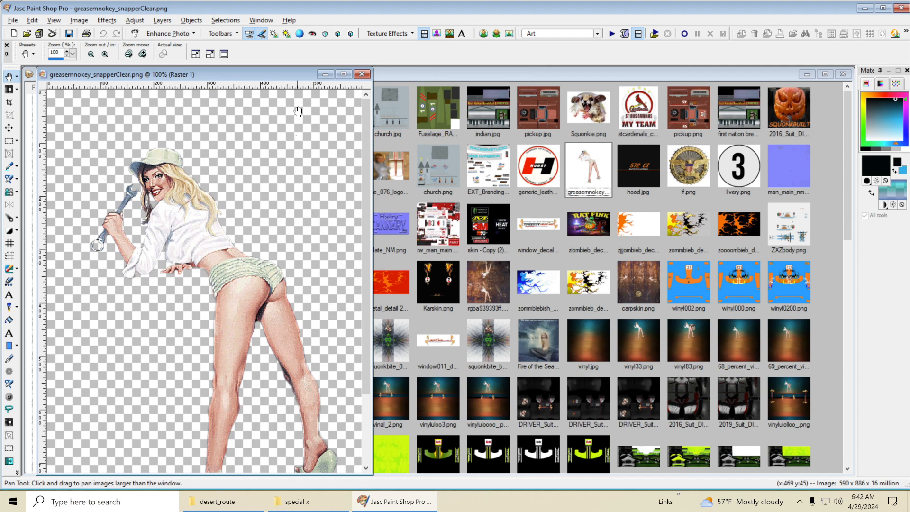
click(363, 75)
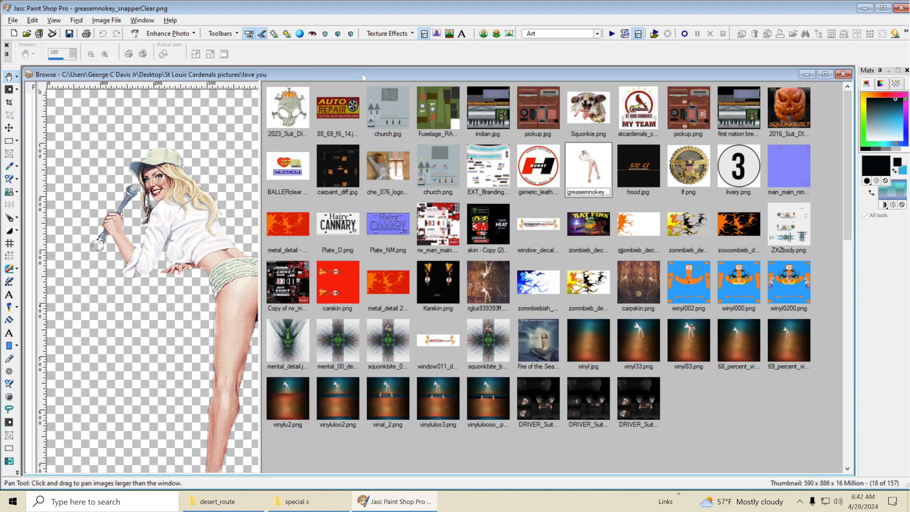
- Open the 3080.png texture from the love you folder and flip it vertically
drag(848, 190, 848, 317)
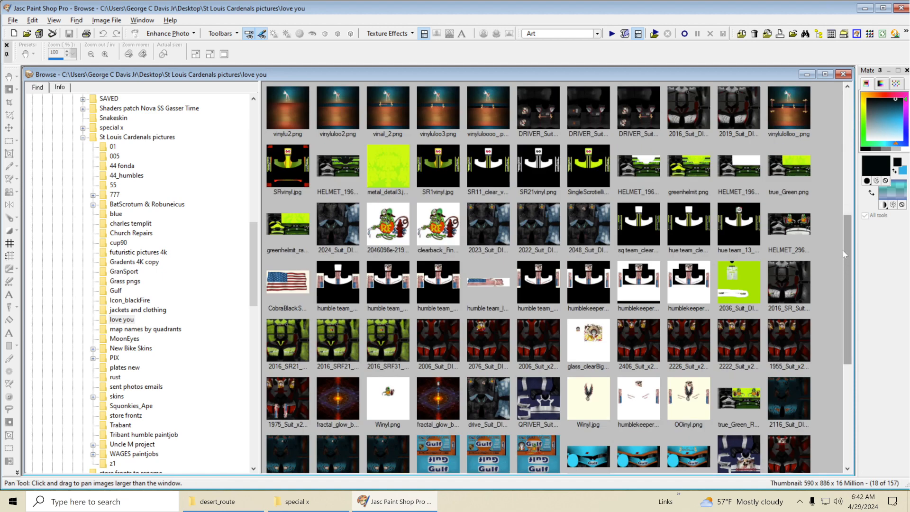
drag(848, 222, 849, 302)
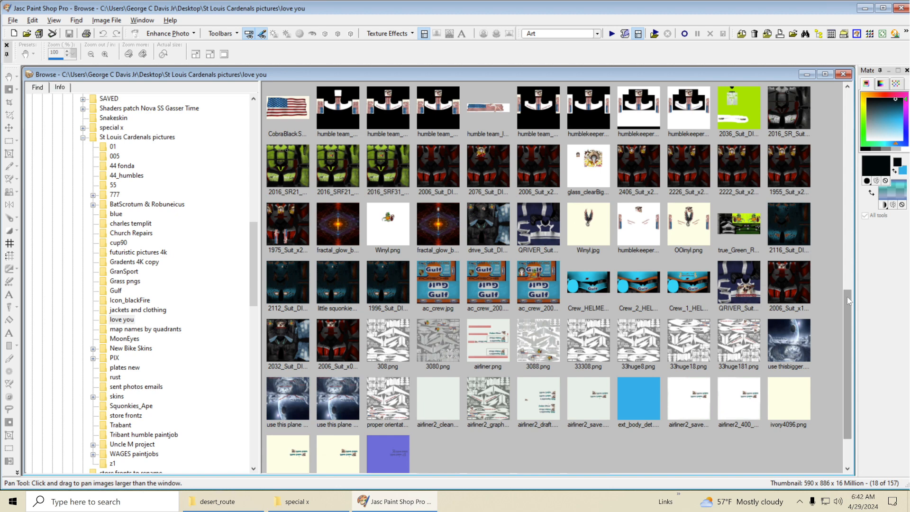
drag(847, 297, 847, 321)
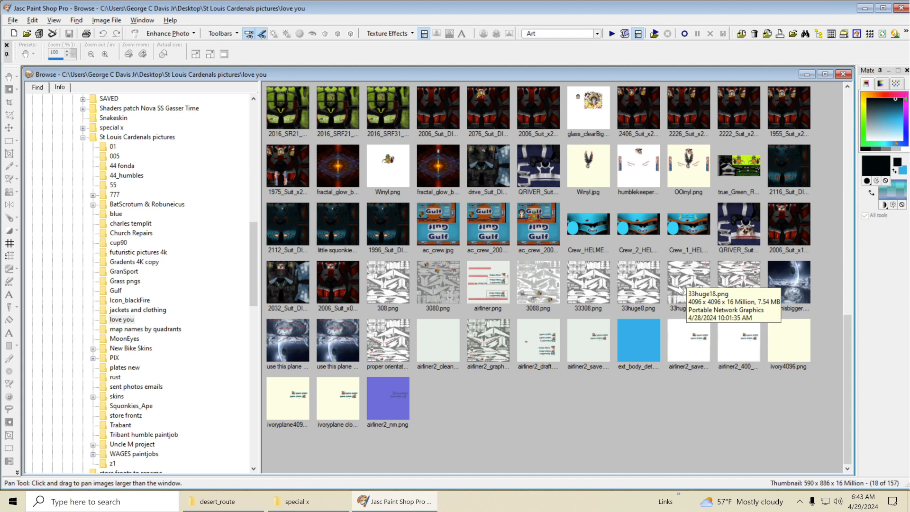
double_click(440, 280)
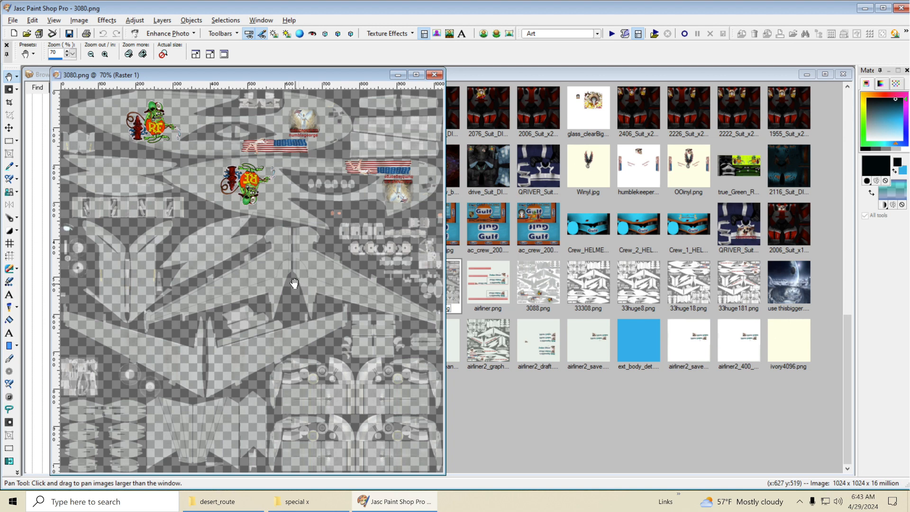
click(80, 20)
click(87, 34)
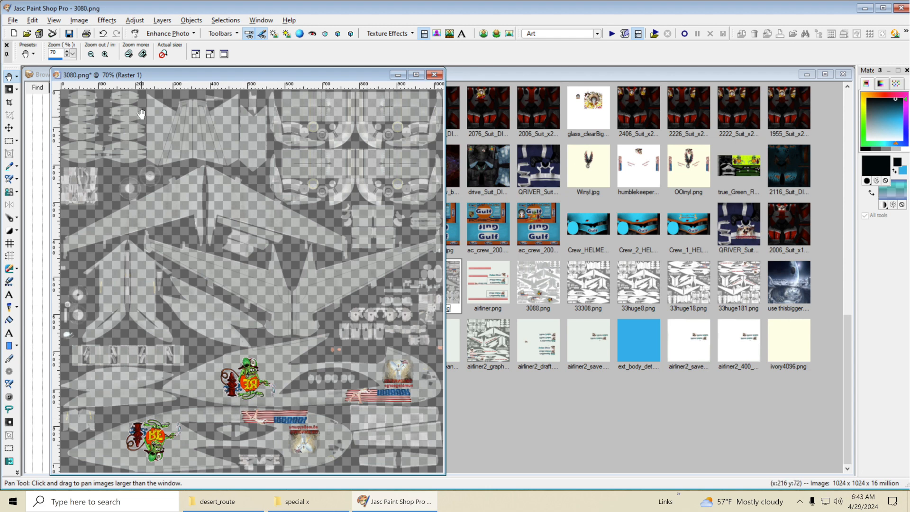
- Rotate the 3080.png texture clockwise by 90 degrees twice
click(82, 23)
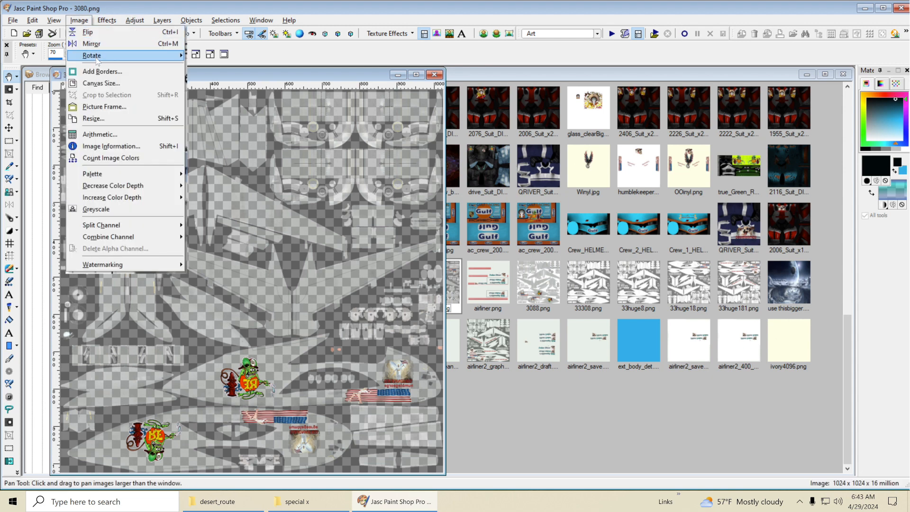
mouse_move(168, 56)
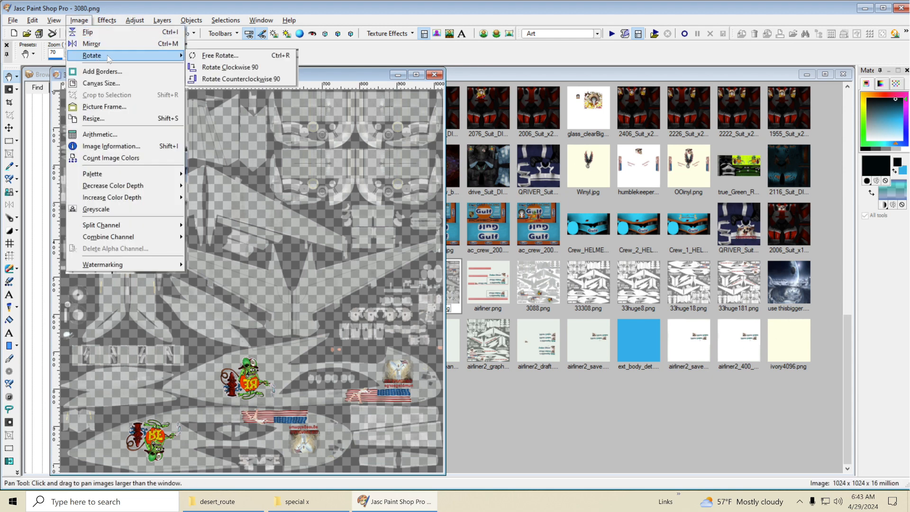
click(210, 68)
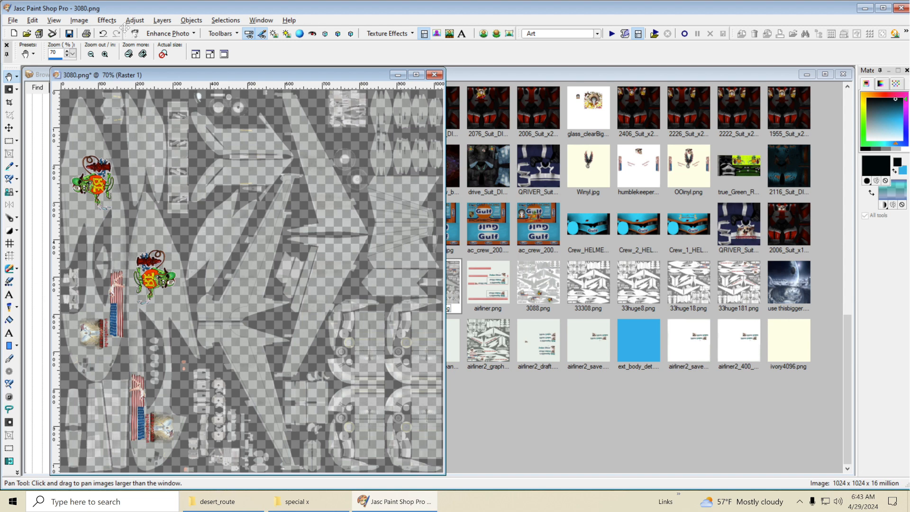
click(79, 20)
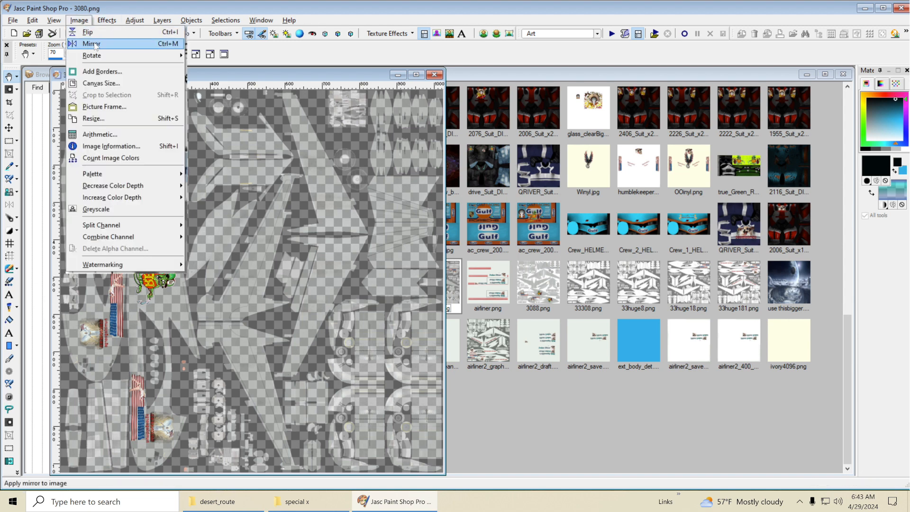
mouse_move(95, 56)
click(209, 68)
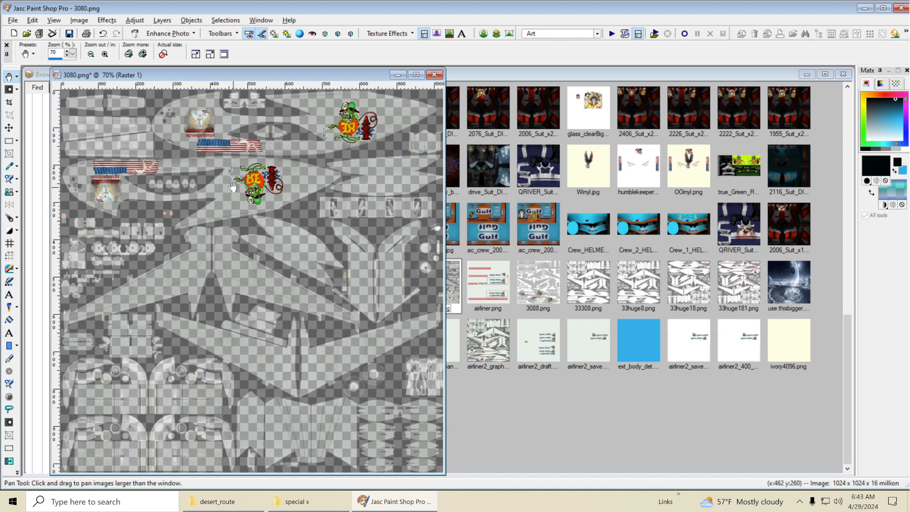
- Mirror the 3080.png texture horizontally and close it without saving the changes
click(84, 21)
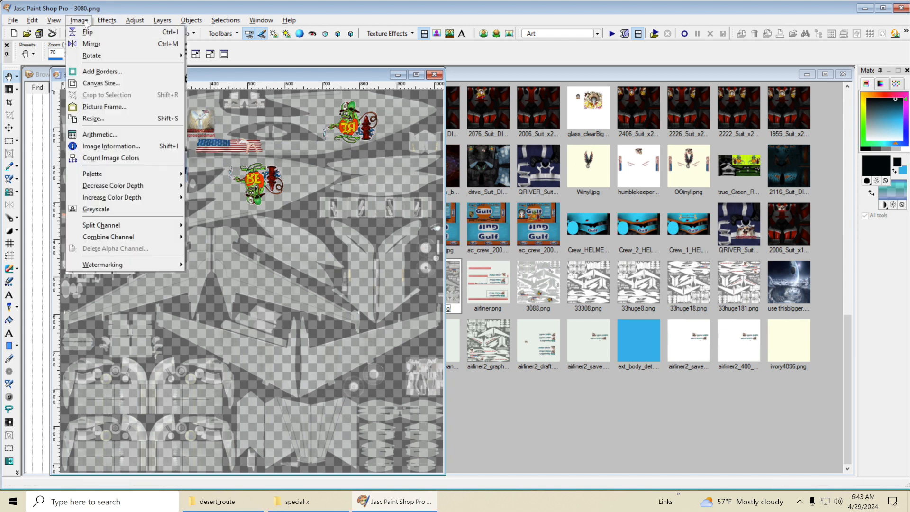
click(95, 45)
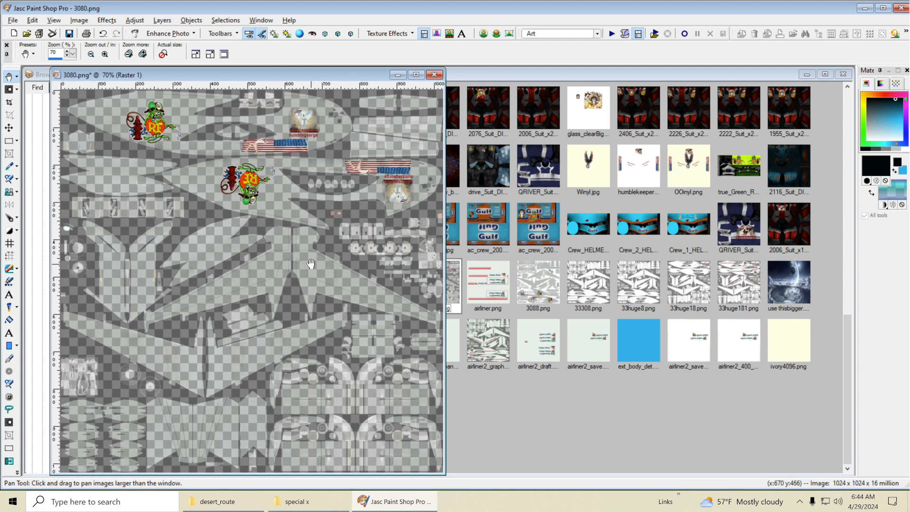
click(434, 76)
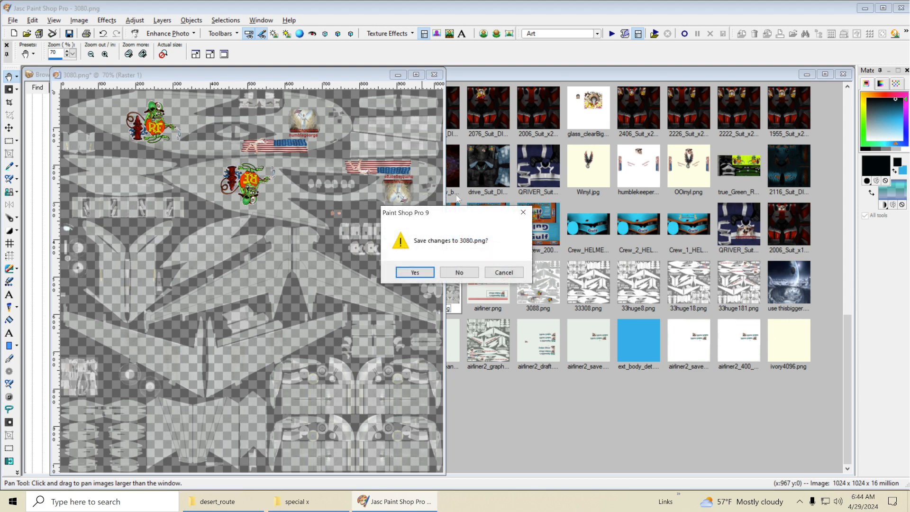
click(474, 270)
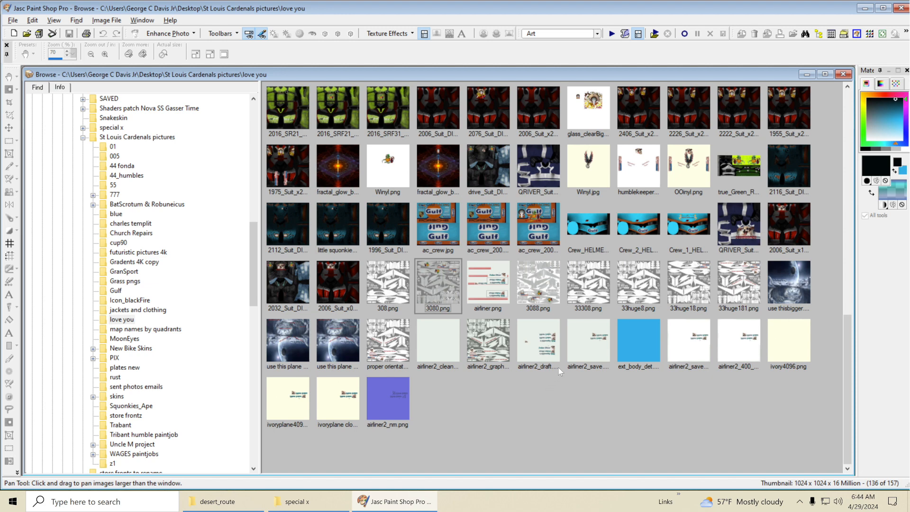
- Open humble team_longlady_vinyl.png from the love you folder, copy its flag artwork to the clipboard, and close the image
scroll(623, 212, up, 1)
scroll(622, 212, up, 4)
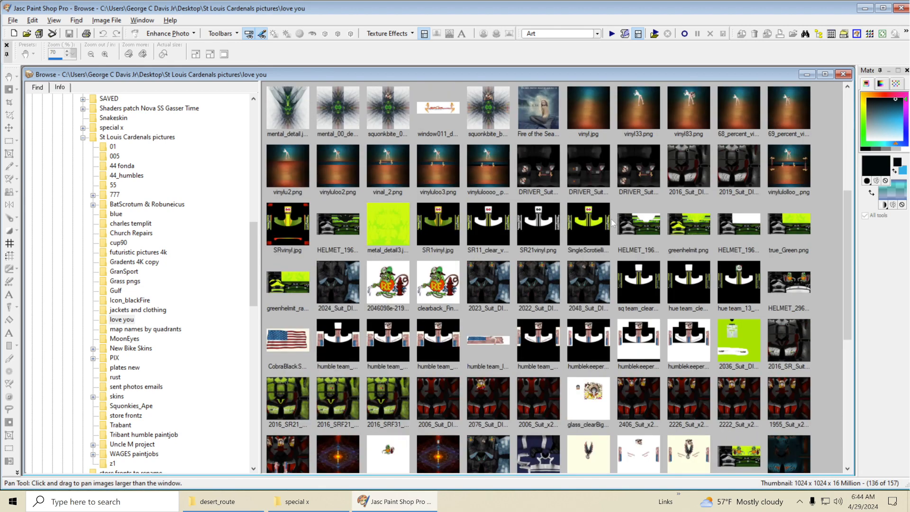
mouse_move(480, 341)
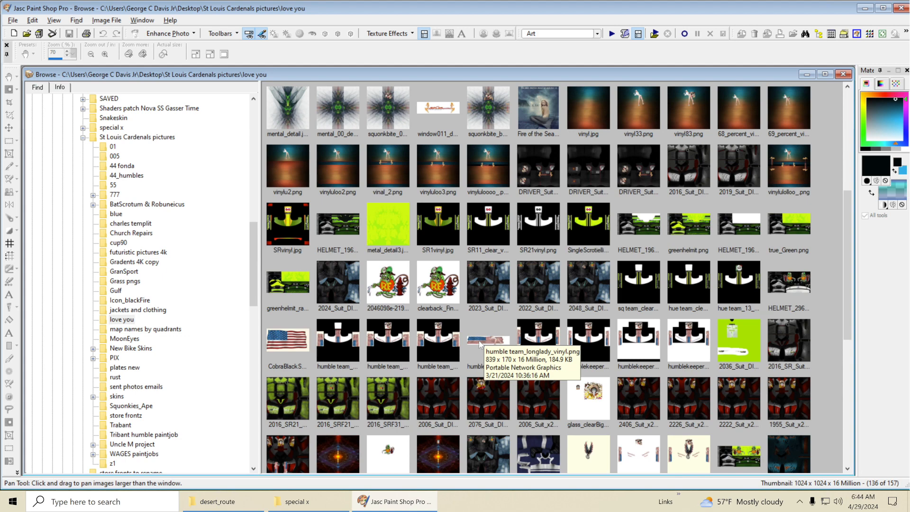
double_click(479, 340)
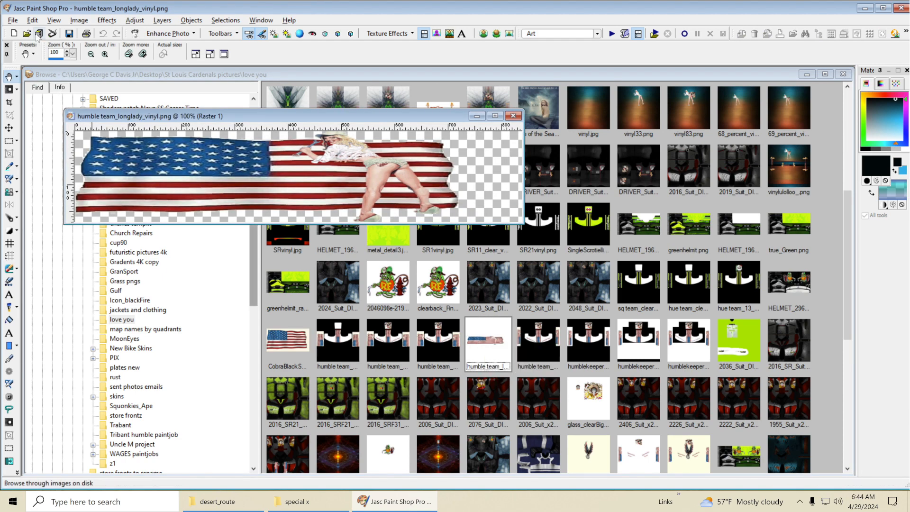
click(31, 21)
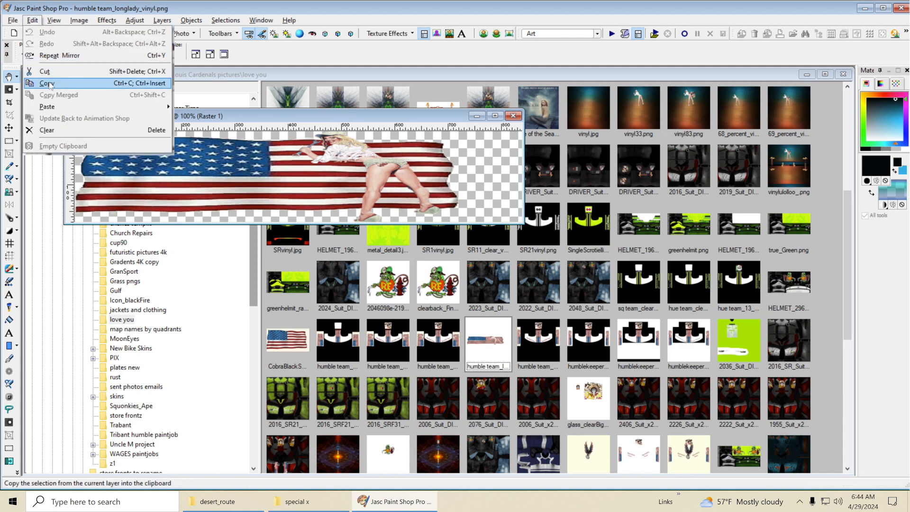
click(51, 86)
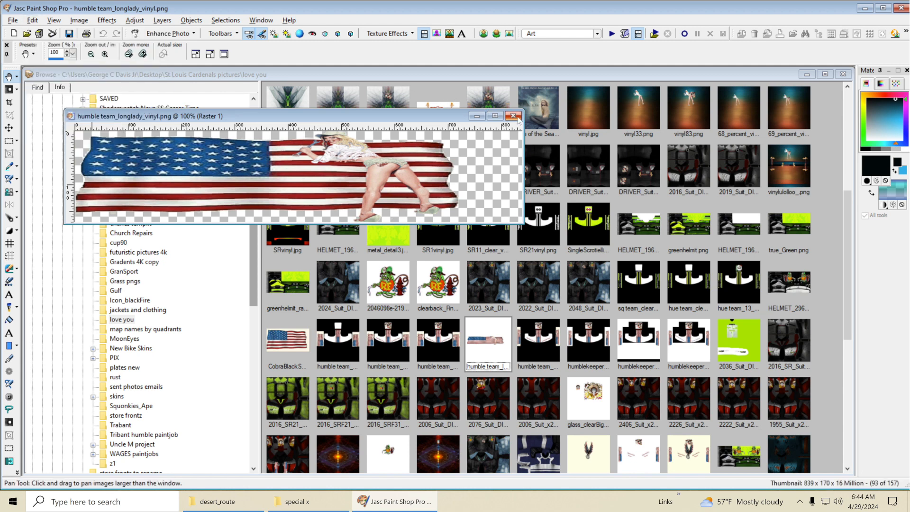
click(514, 115)
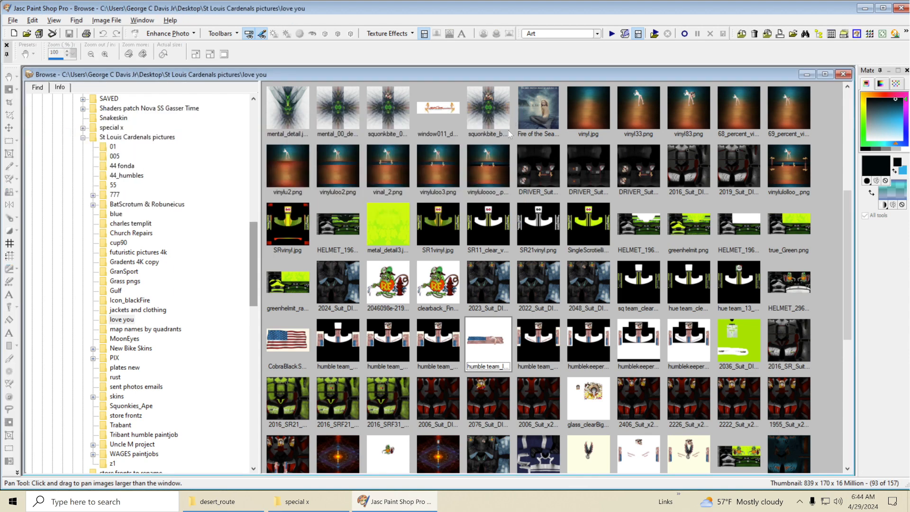
- Open ivoryplane4096.png and paste the copied flag artwork as a new selection in the blank area below the diner lettering
scroll(460, 448, down, 6)
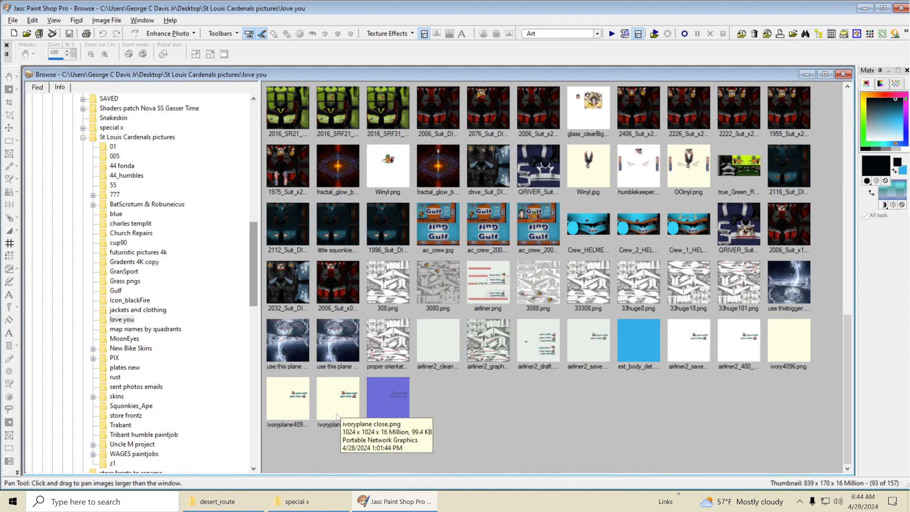
double_click(291, 398)
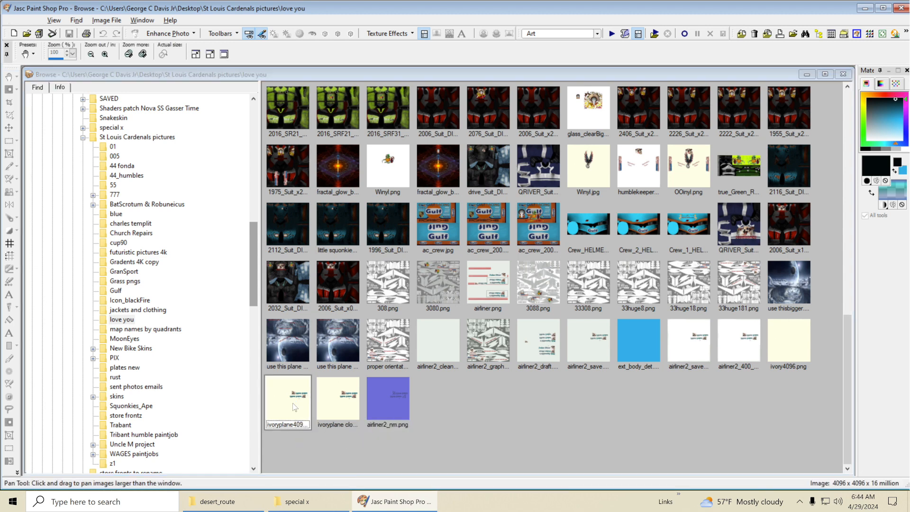
scroll(352, 349, up, 1)
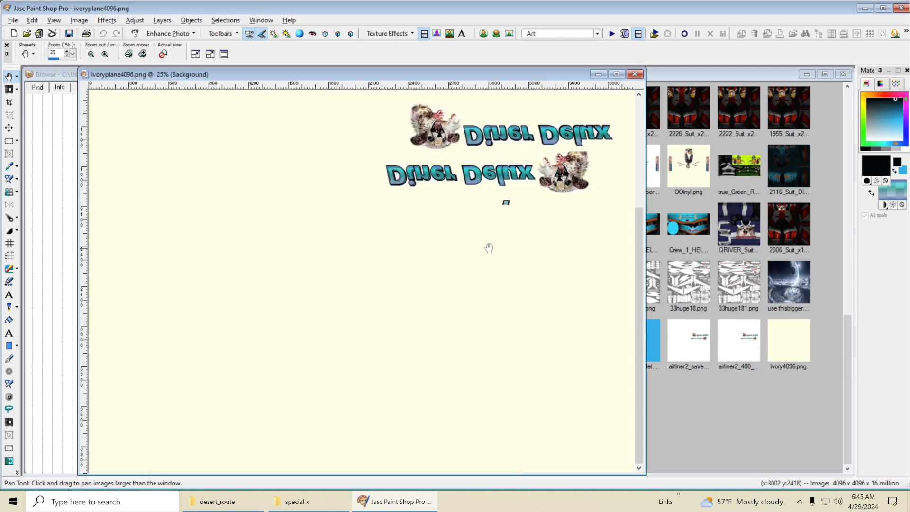
scroll(494, 248, up, 1)
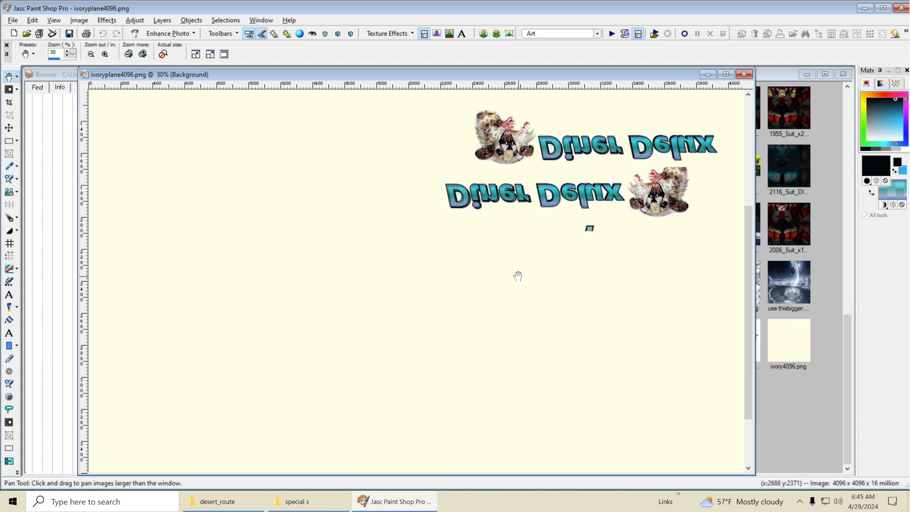
click(32, 20)
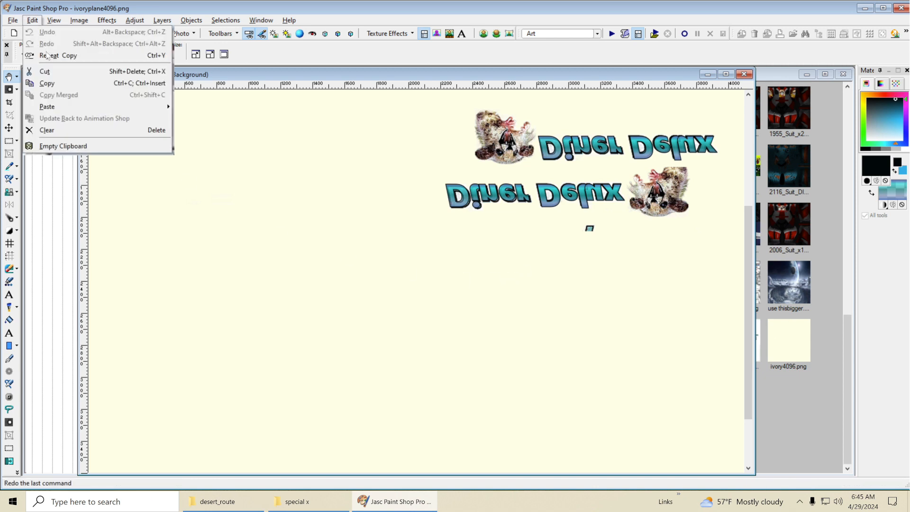
mouse_move(132, 112)
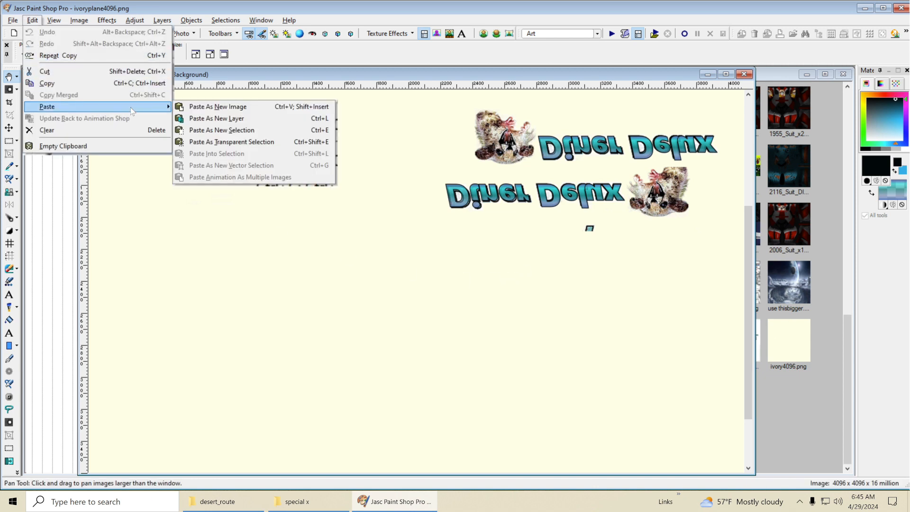
click(218, 130)
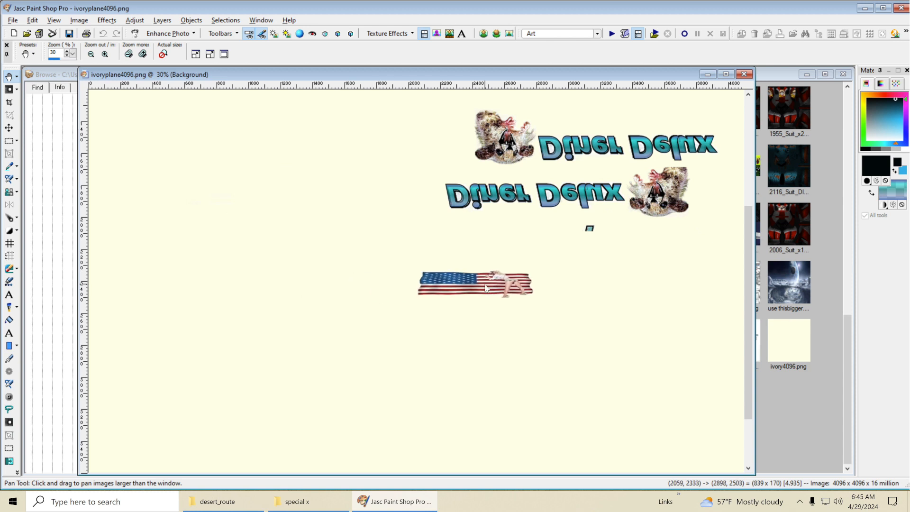
click(522, 272)
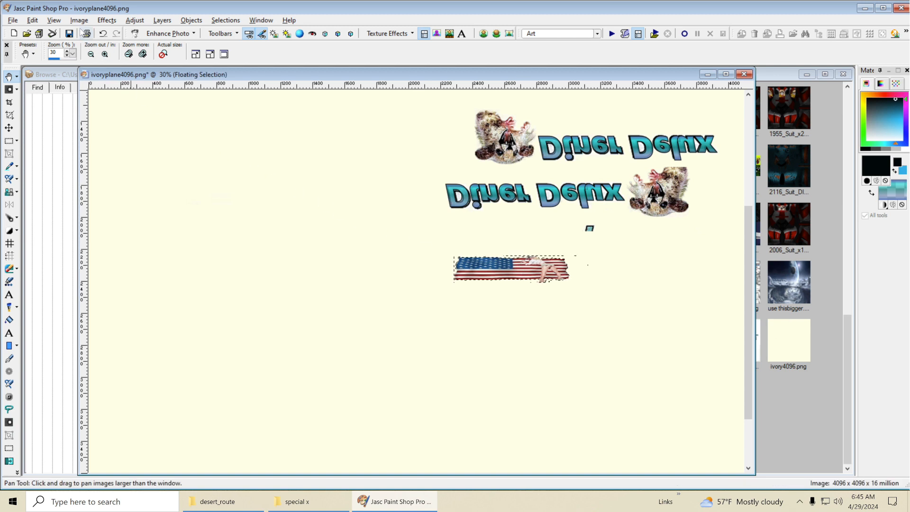
- Flip the pasted flag selection vertically and mirror it horizontally to match the upside-down diner graphics
click(79, 20)
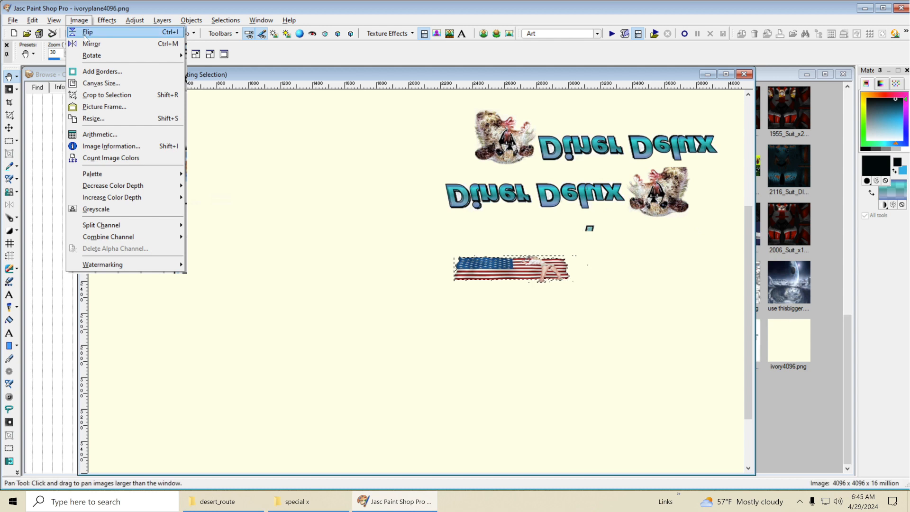
click(85, 34)
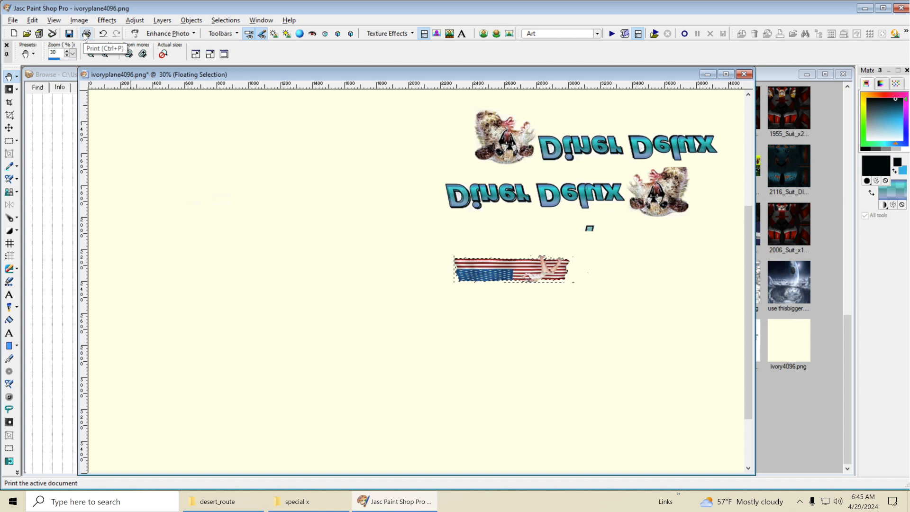
click(79, 20)
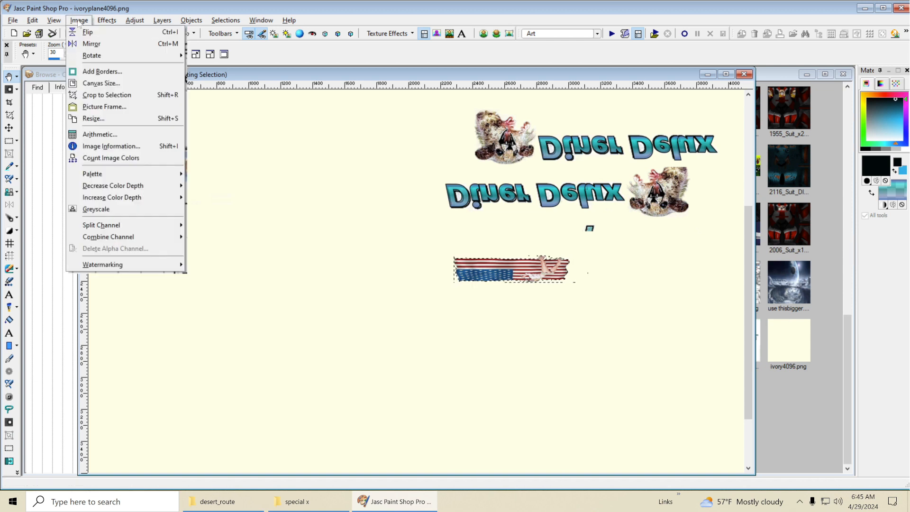
click(90, 44)
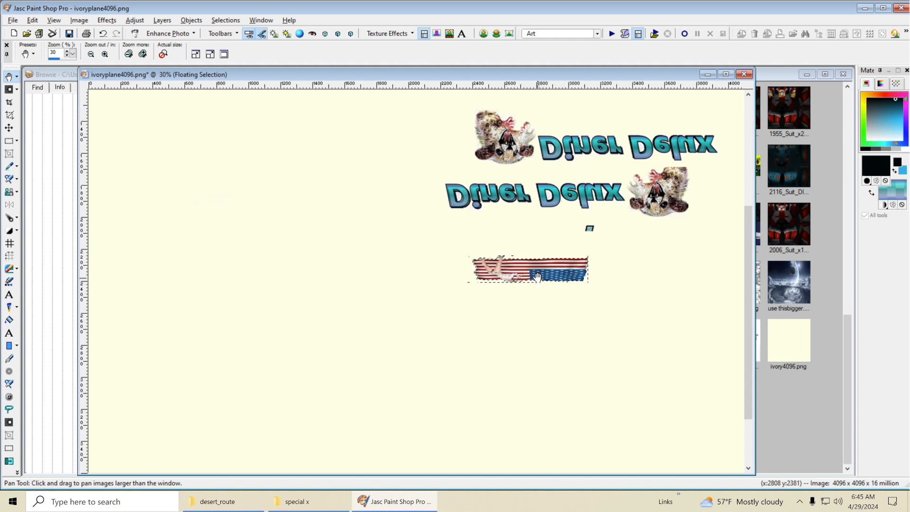
- Move the floating flag up onto the lower line of diner lettering, directly beside the animal picture
click(8, 128)
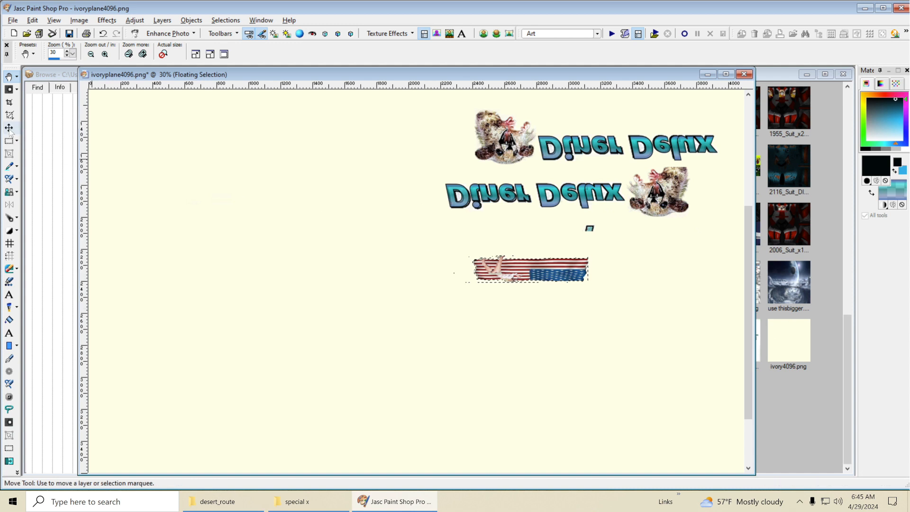
drag(516, 270, 497, 247)
drag(499, 232, 458, 193)
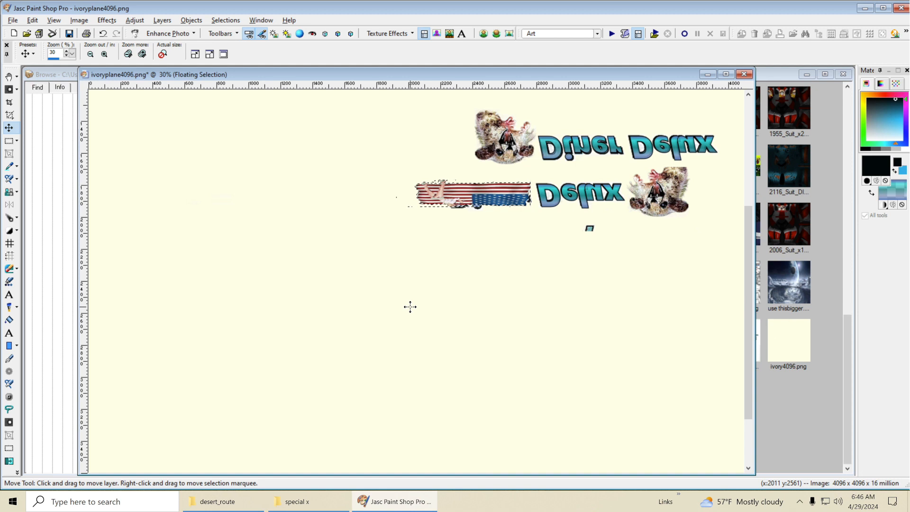
drag(461, 191, 559, 192)
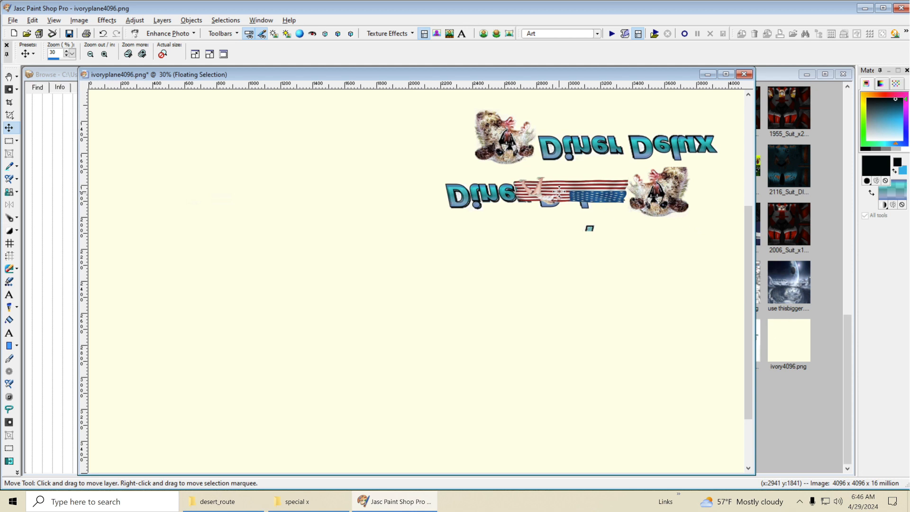
- Move the floating flag off the diner lettering into the blank area just below it
drag(560, 191, 558, 192)
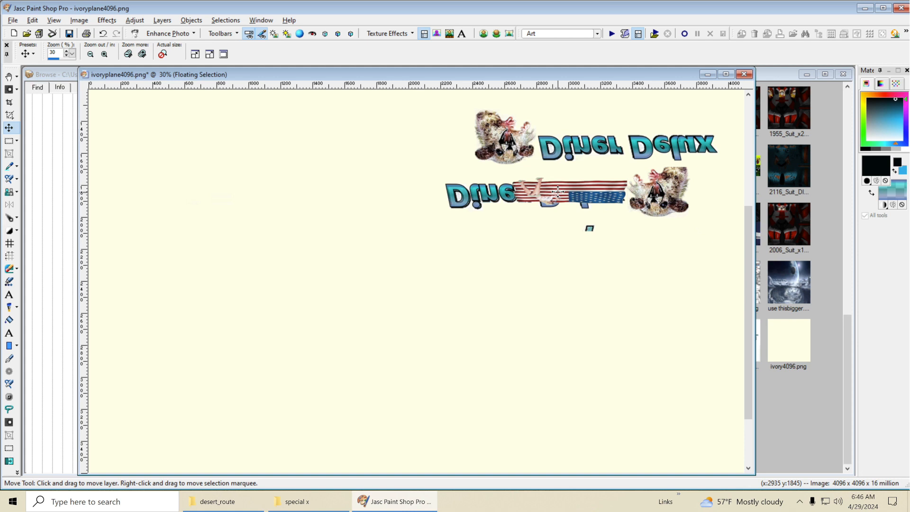
drag(558, 193, 489, 237)
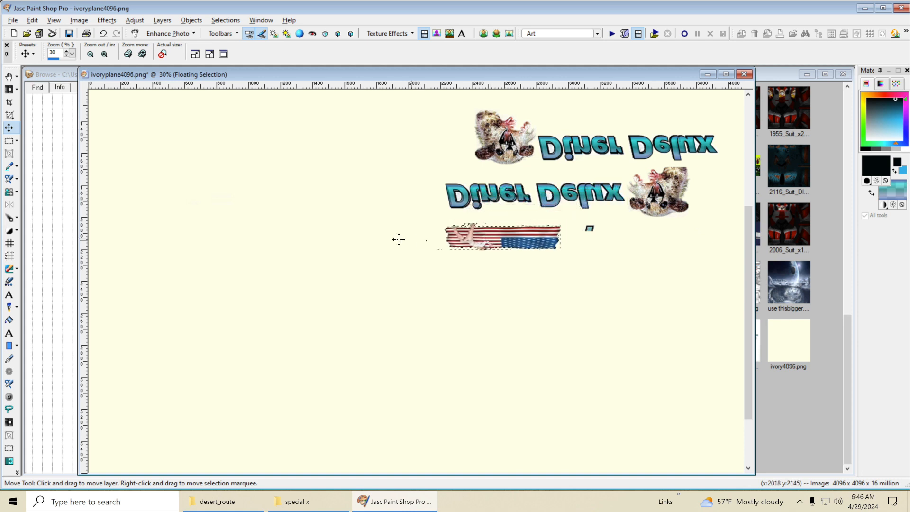
- Undo the flag's moves, flips and paste on ivoryplane4096.png, and close the image
click(103, 33)
click(103, 34)
click(103, 34)
click(103, 34)
click(103, 35)
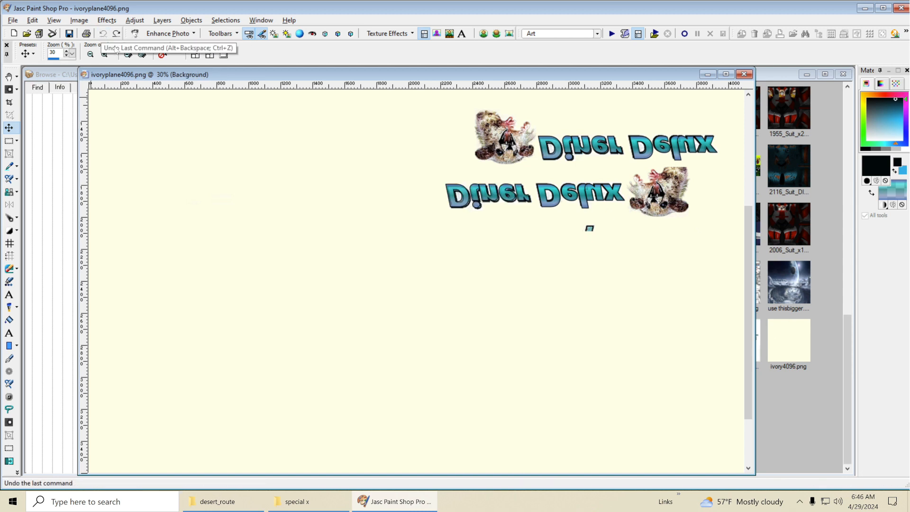
click(744, 75)
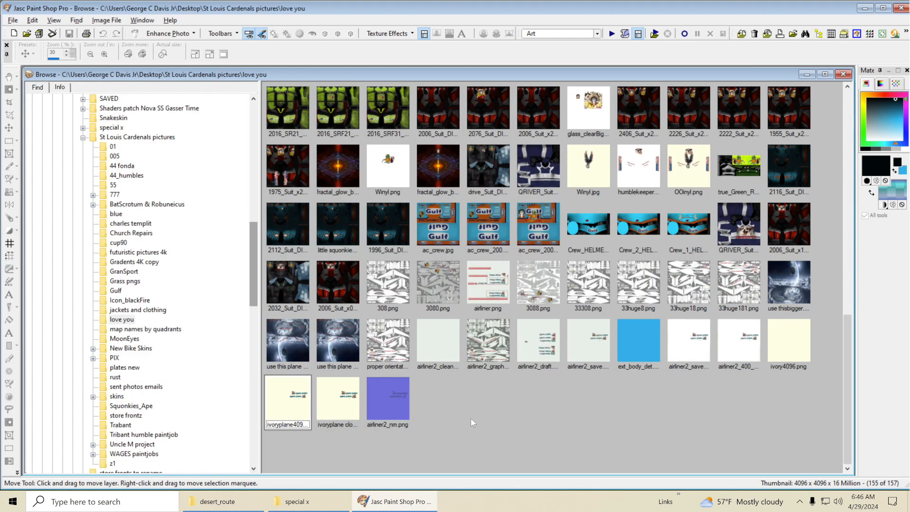
- Open use this plane isright sized.png to view its lettering on the storm and planet artwork, and close it
double_click(340, 345)
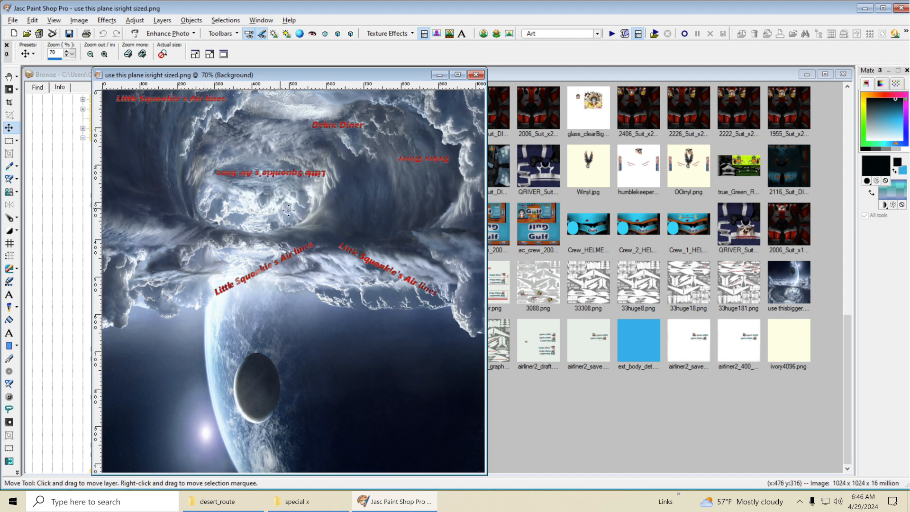
click(476, 75)
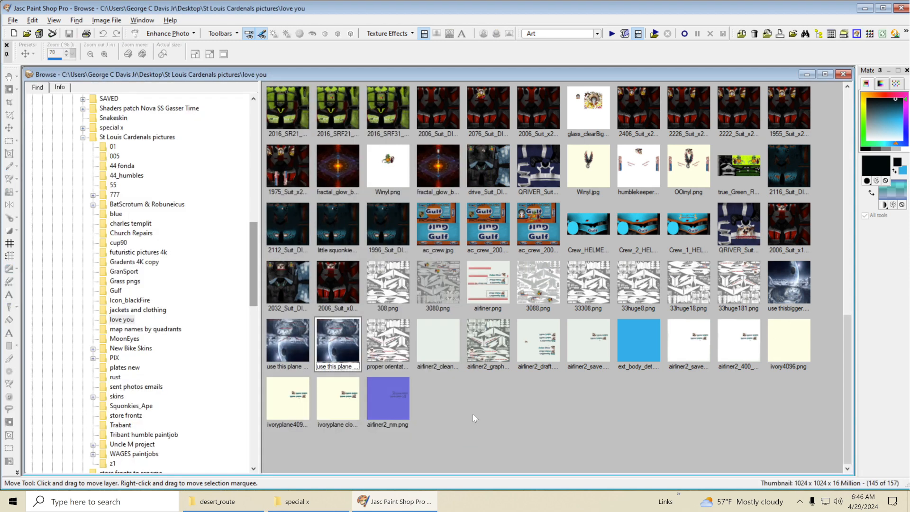
- Open proper orientation81.png, examine how the lettering, animal pictures and flags are oriented on the airliner template, and close it
click(387, 343)
double_click(387, 343)
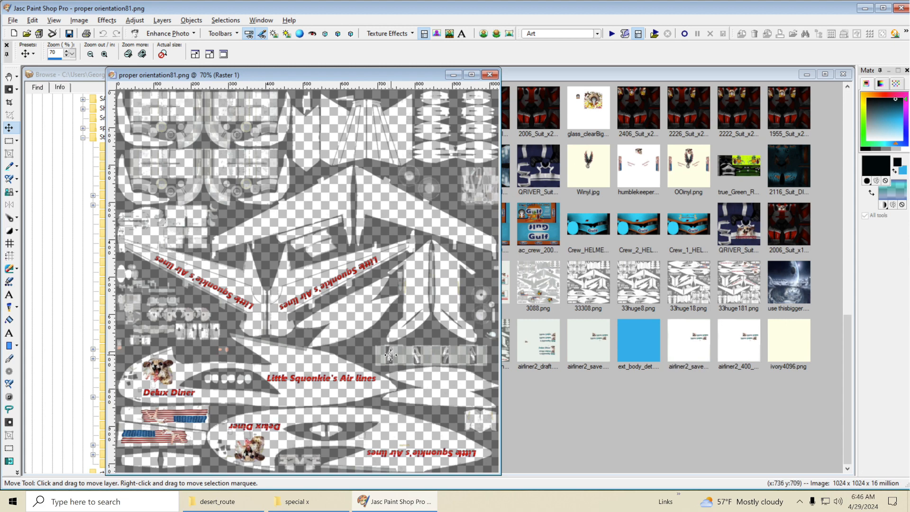
key(ctrl+alt+n)
scroll(391, 354, up, 1)
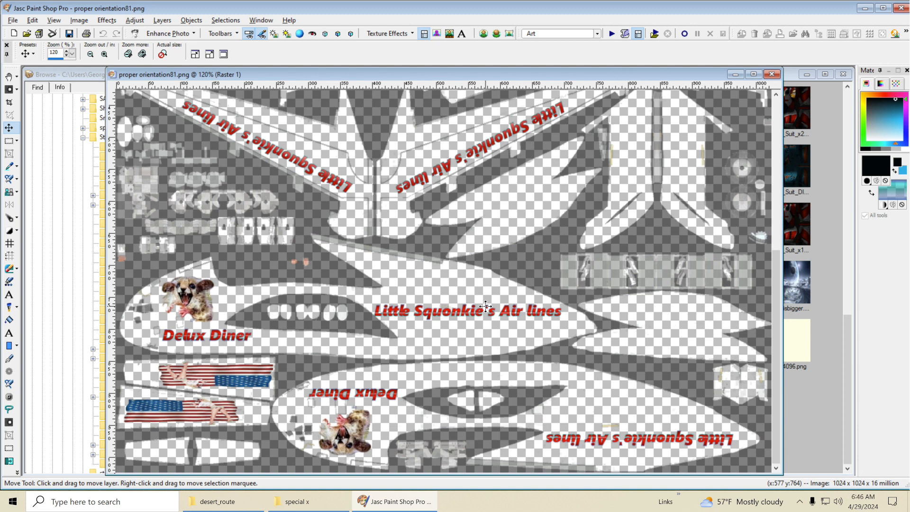
scroll(458, 332, down, 1)
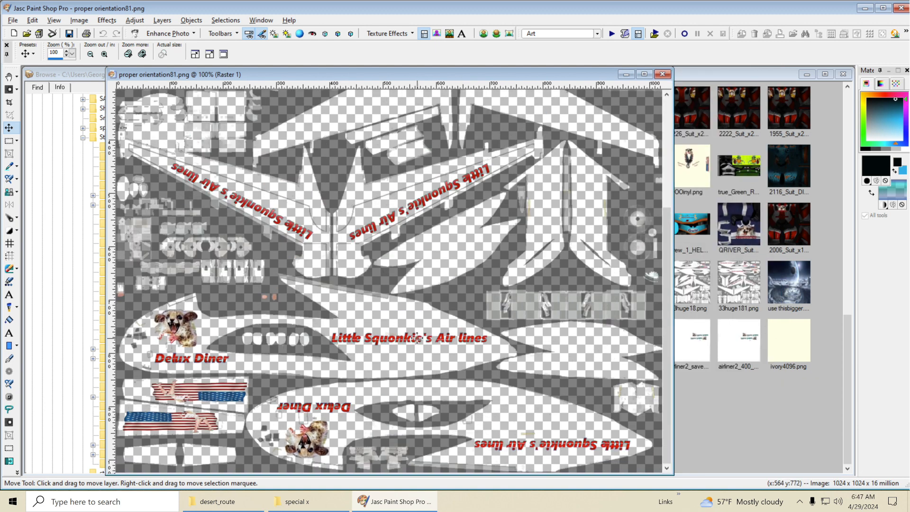
scroll(416, 338, down, 1)
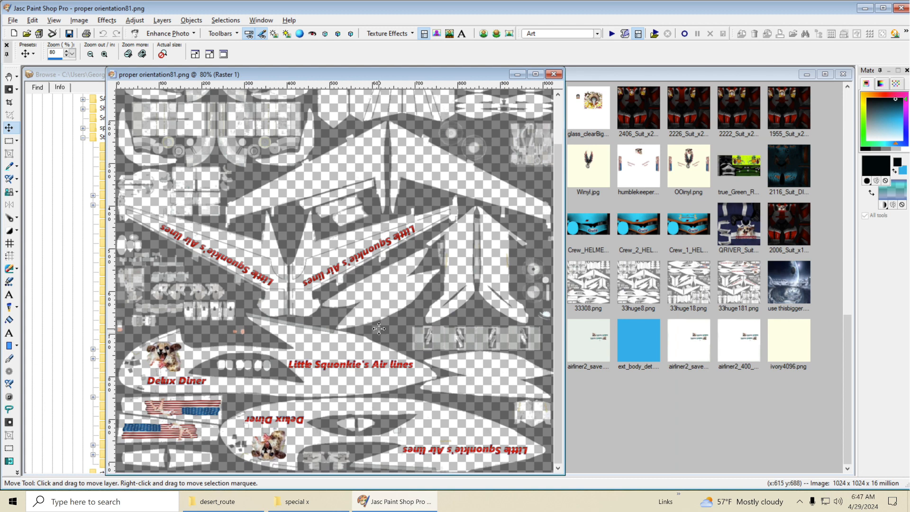
scroll(378, 330, down, 1)
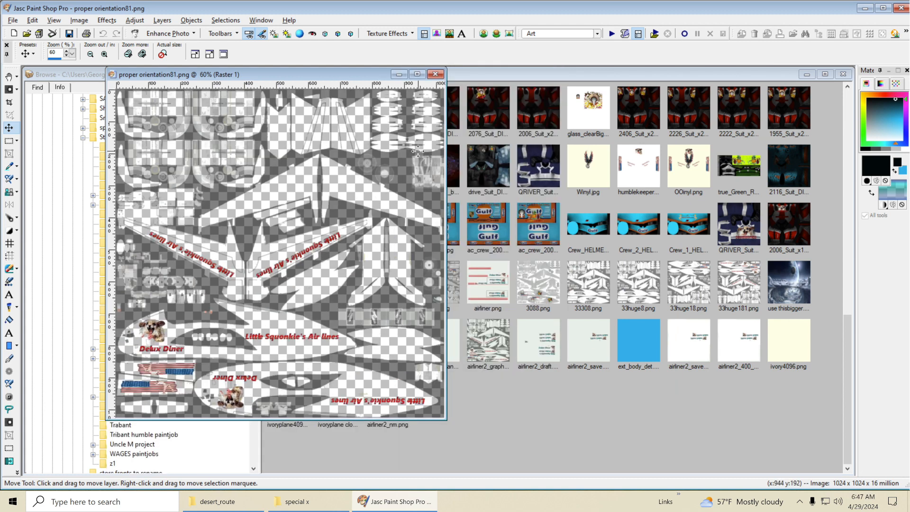
click(436, 75)
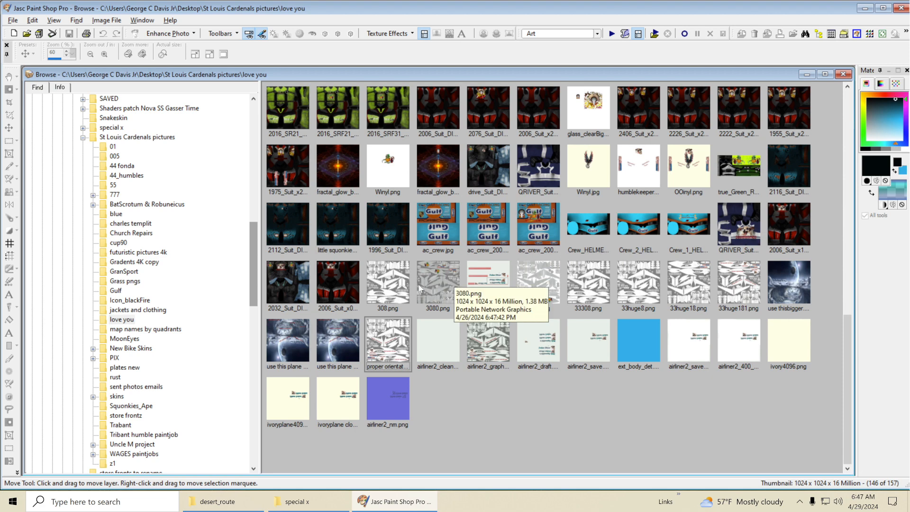
- Open 2006_Suit_x0_DIFF.png, examine the animal picture and Squonkified lettering on the suit's chest, and close it
double_click(329, 274)
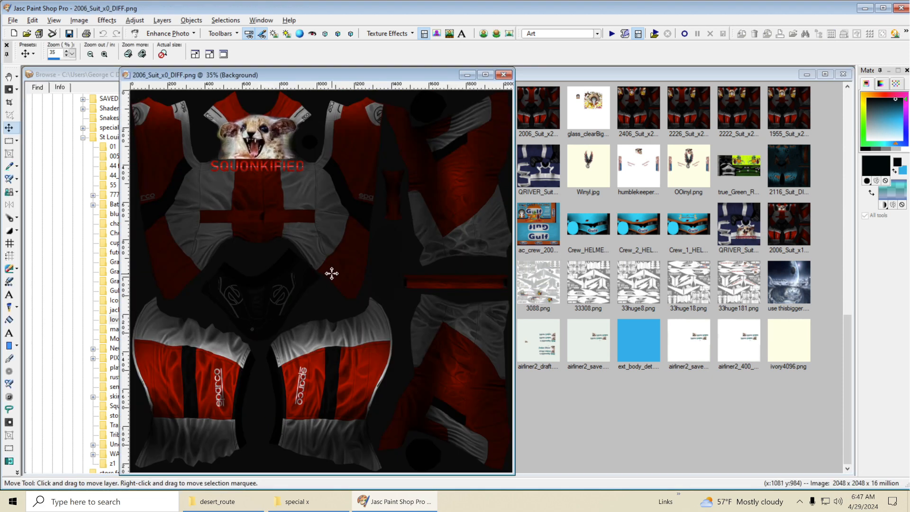
scroll(258, 177, up, 3)
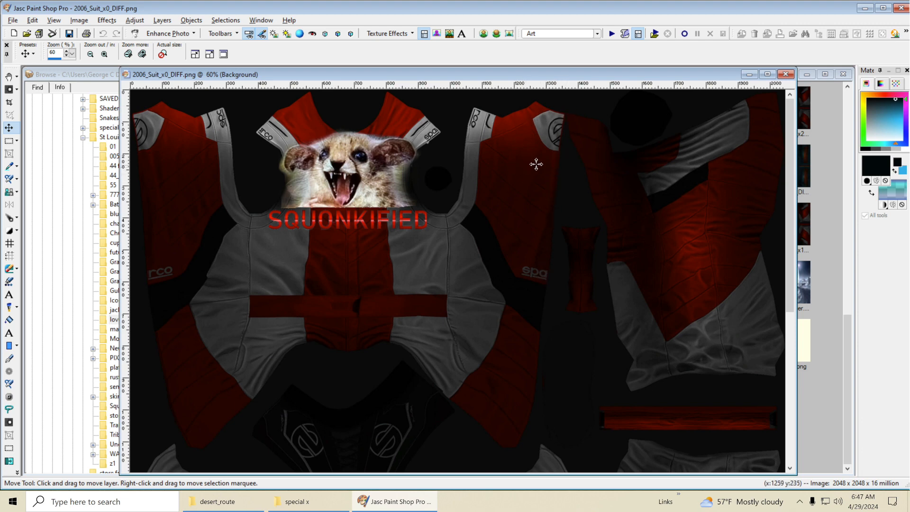
click(785, 75)
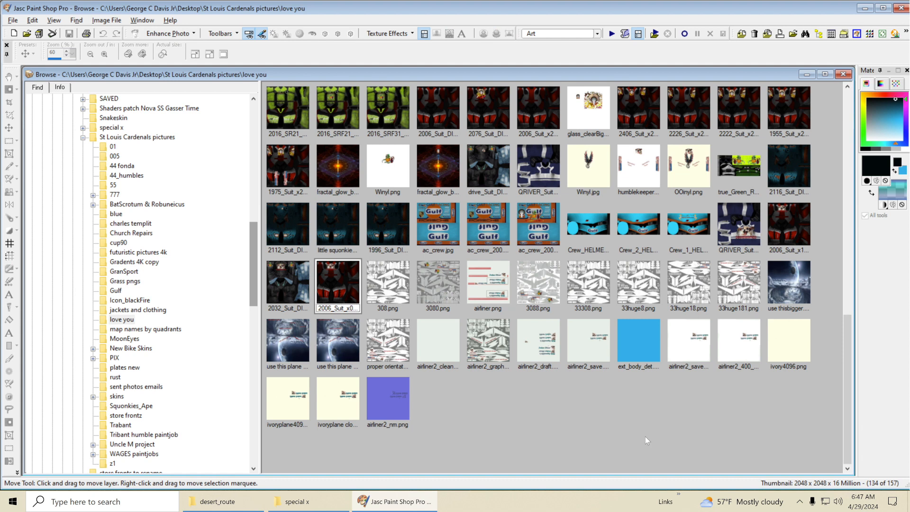
- Exit Paint Shop Pro without leaving the copied data on the clipboard
click(902, 8)
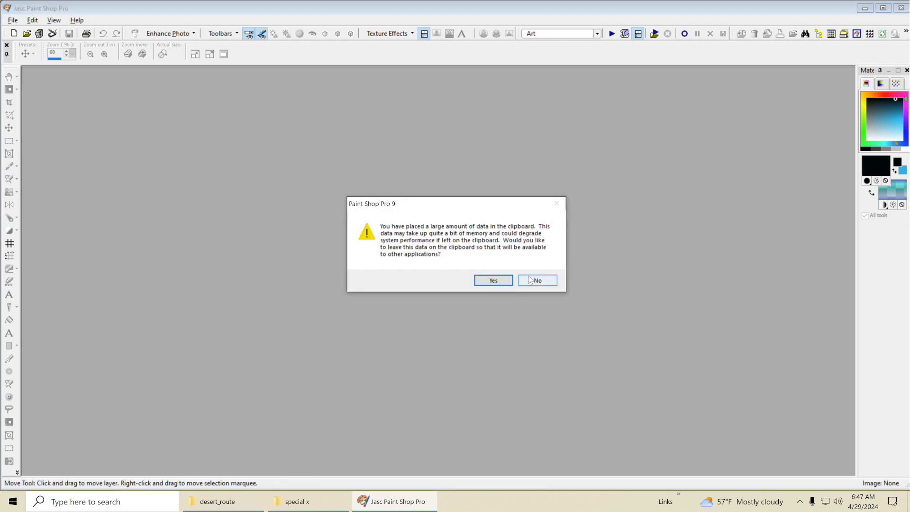
click(531, 280)
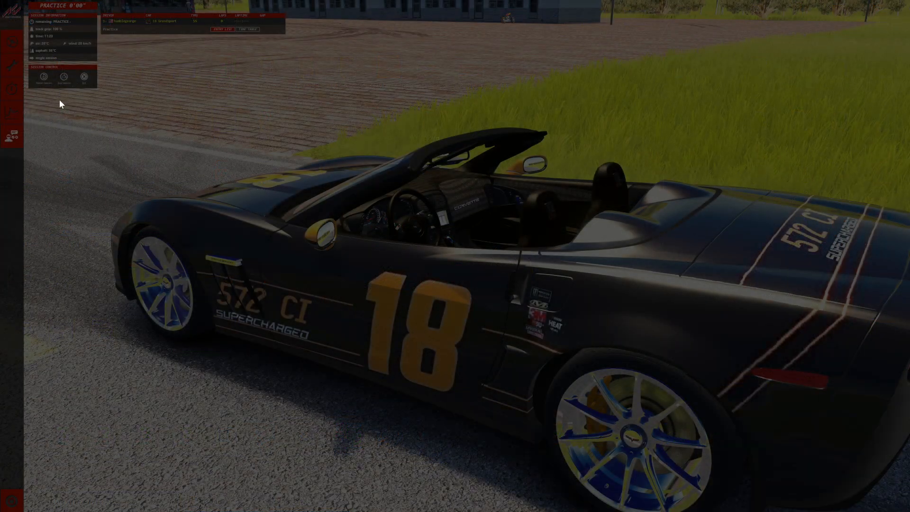
- In Assetto Corsa, load the car setup GranSportillie 1 pitstop from the aa_talladega track and start driving the practice session
click(11, 67)
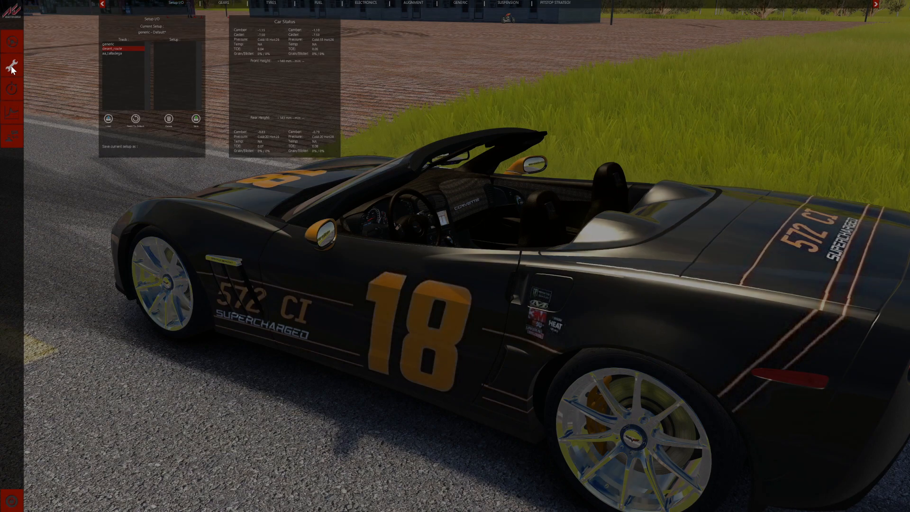
click(110, 53)
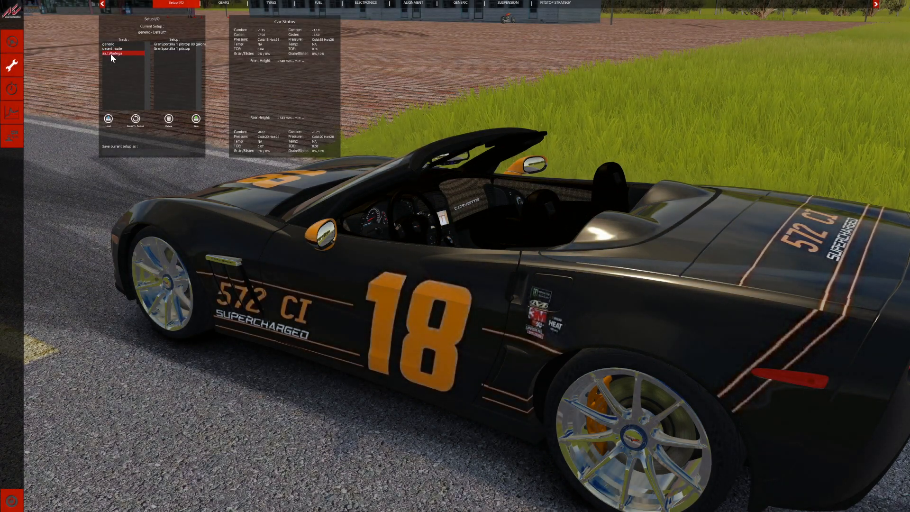
click(173, 48)
click(108, 119)
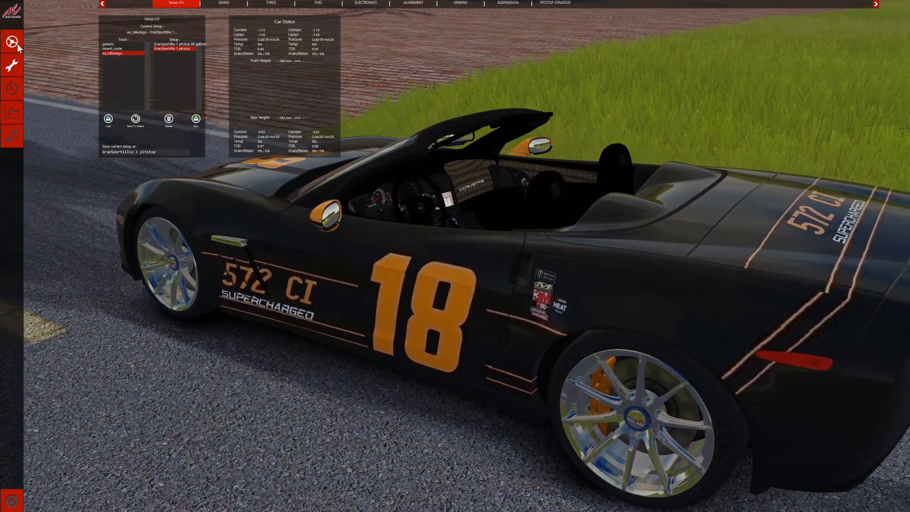
click(17, 44)
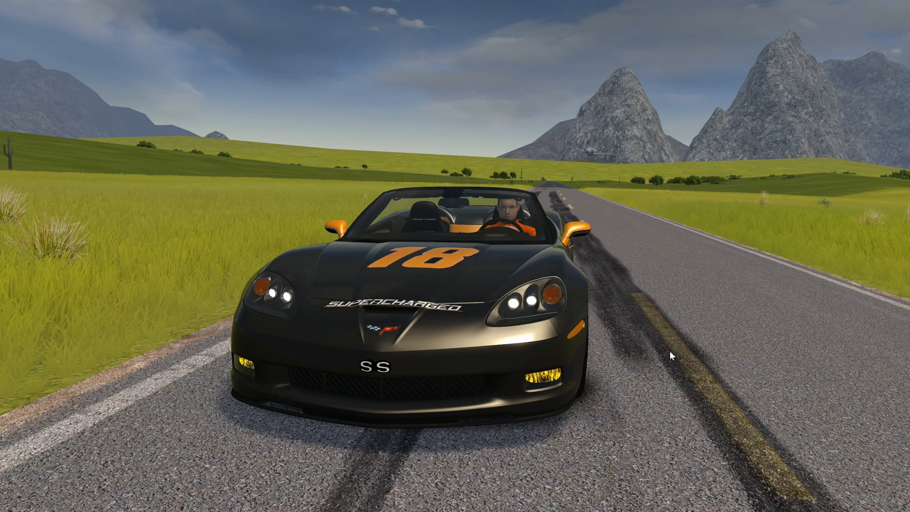
drag(670, 351, 2, 333)
scroll(2, 334, down, 2)
drag(257, 252, 123, 188)
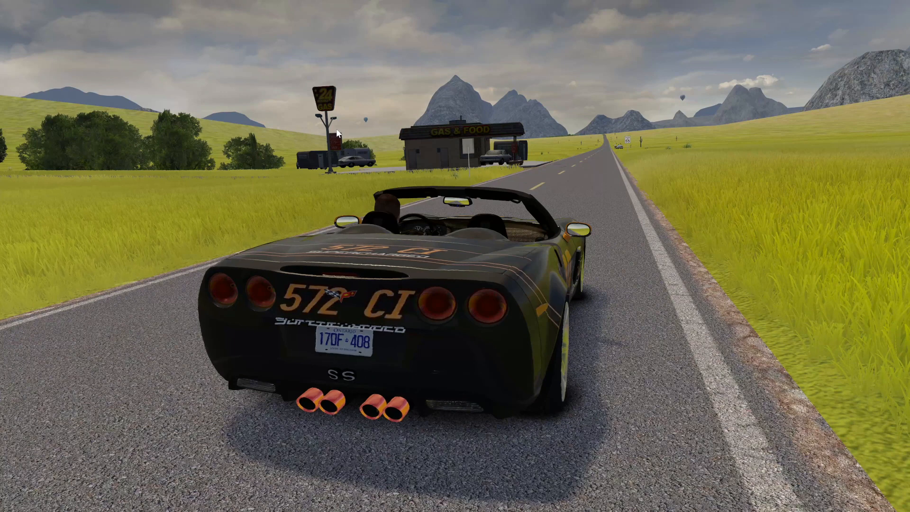
- Open the Sol Planner app, apply weather Preset 4, and jump the time of day to the afternoon
mouse_move(904, 10)
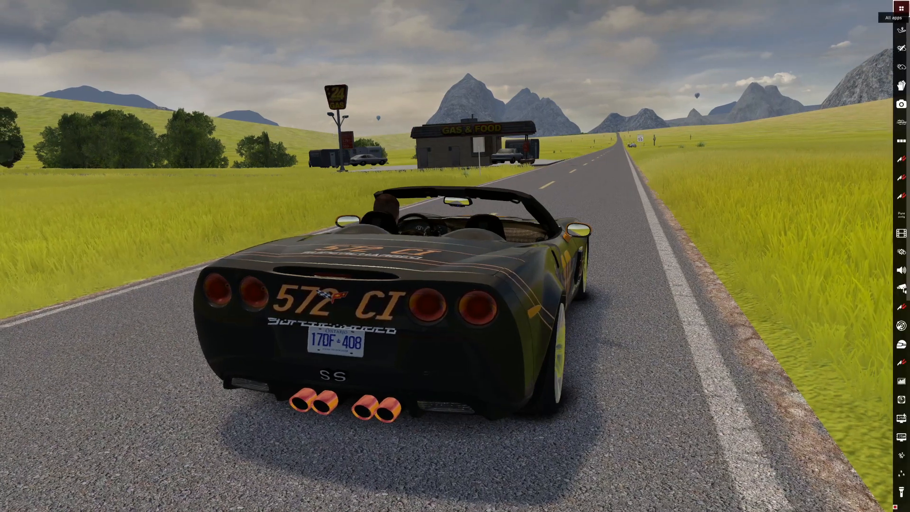
click(904, 9)
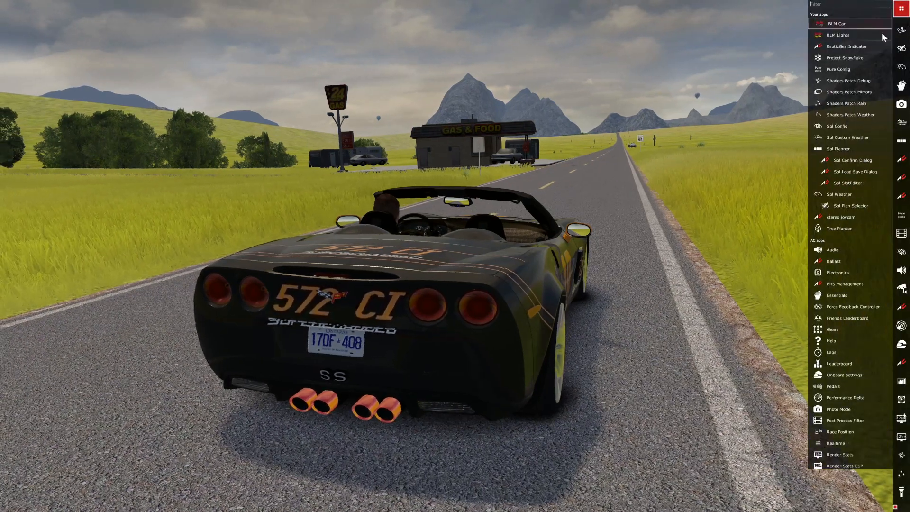
click(847, 149)
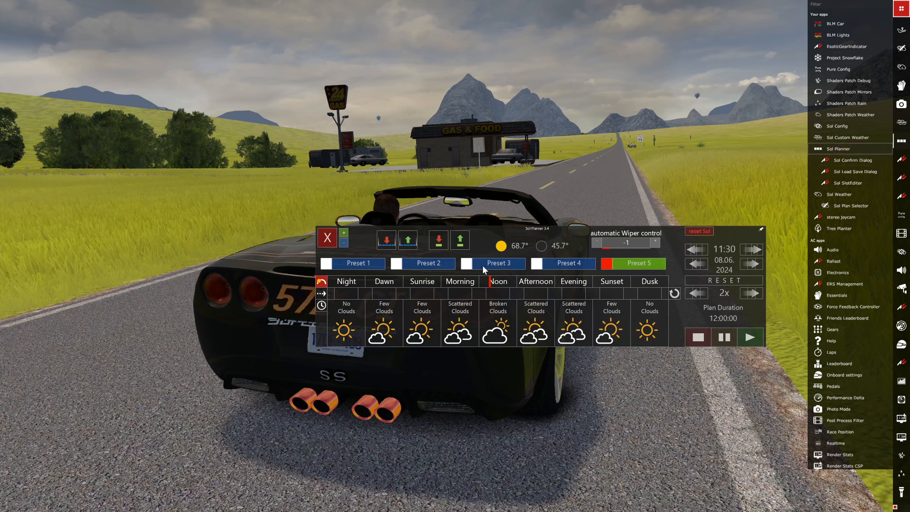
click(549, 265)
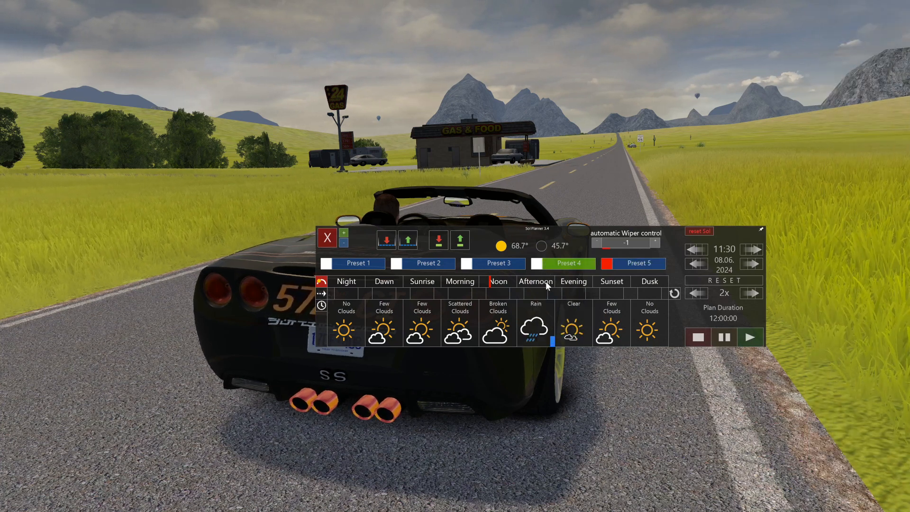
click(546, 280)
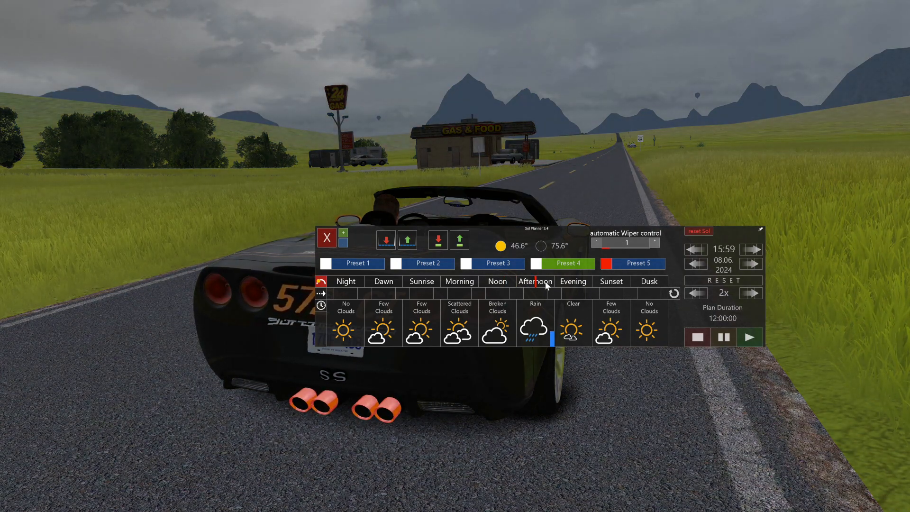
- Try weather Preset 1, settle on Preset 2, advance the time to 16:33, and close Sol Planner
click(364, 266)
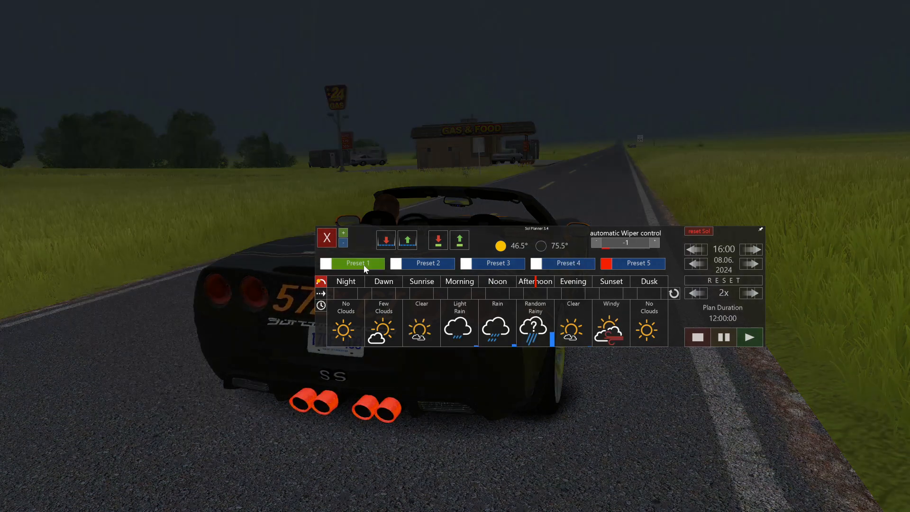
click(409, 265)
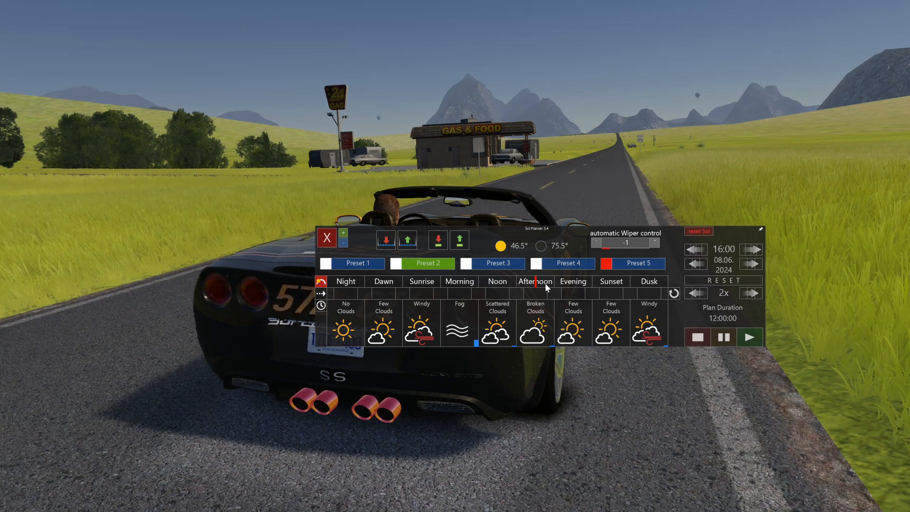
click(754, 249)
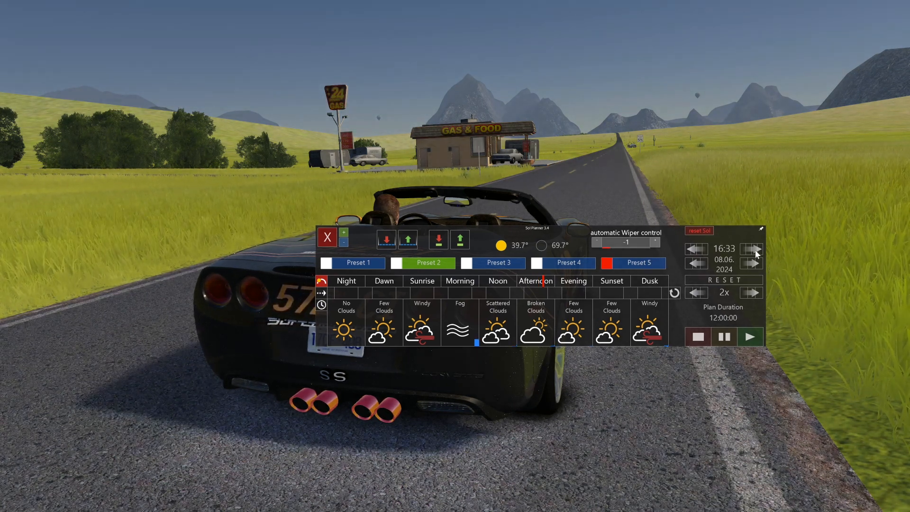
click(327, 237)
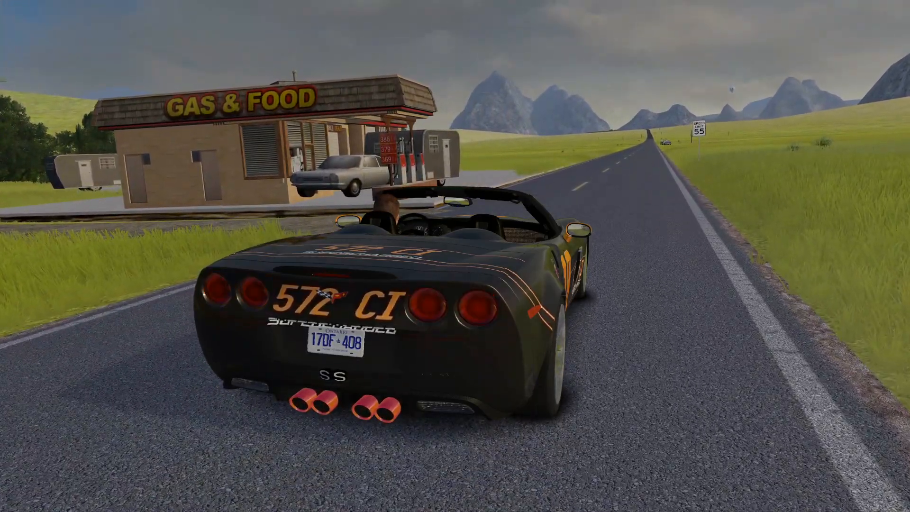
- Examine the black number 18 Corvette and the Gas & Food station beside the road from the rear and the right side
drag(627, 92, 548, 115)
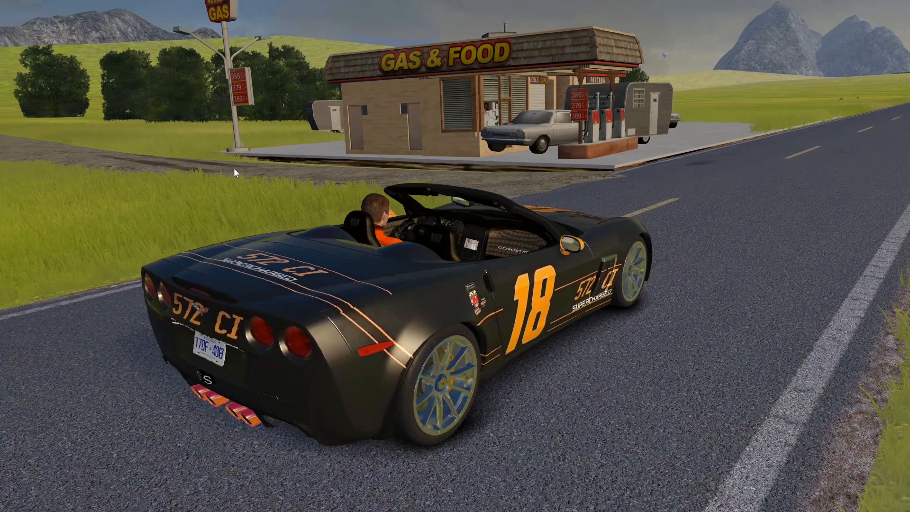
drag(237, 169, 208, 169)
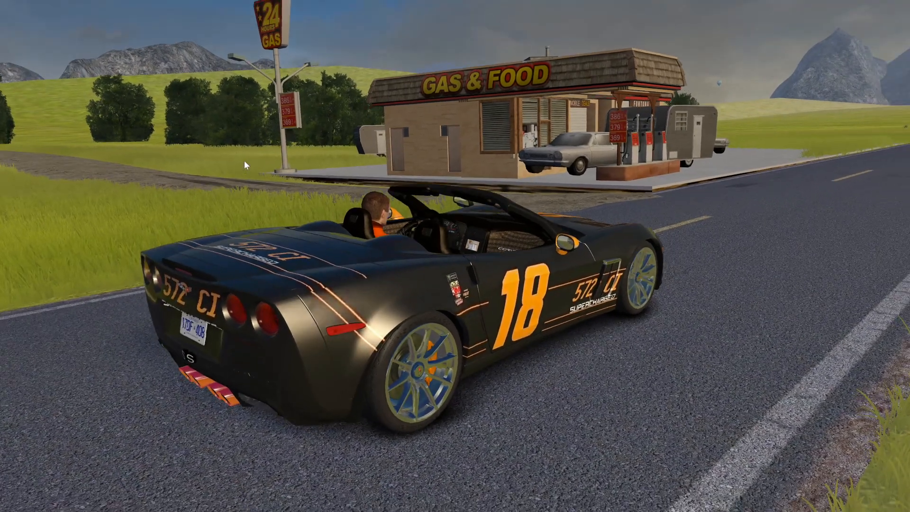
drag(243, 160, 161, 155)
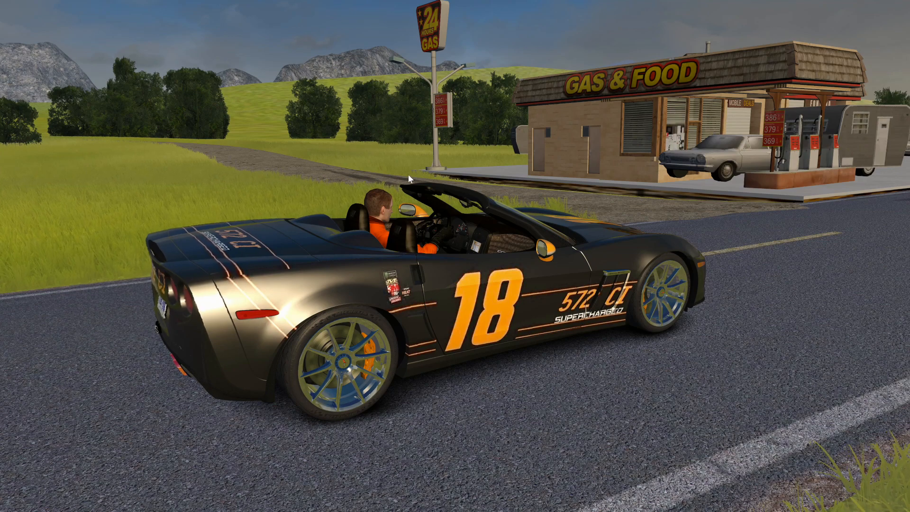
drag(499, 187, 656, 195)
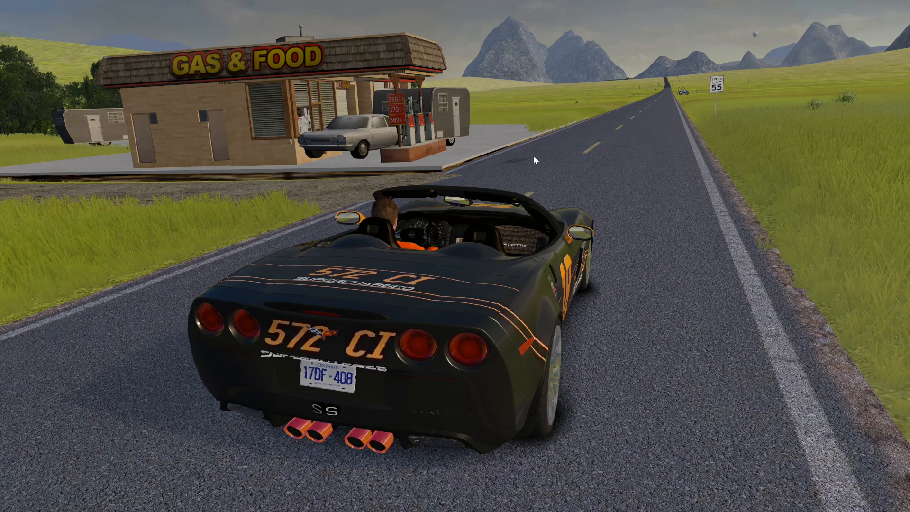
key(Up)
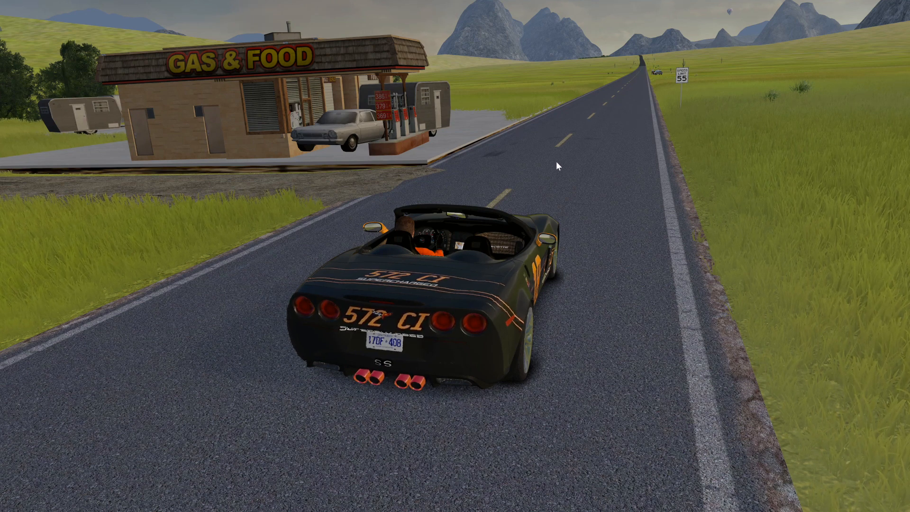
drag(551, 165, 517, 171)
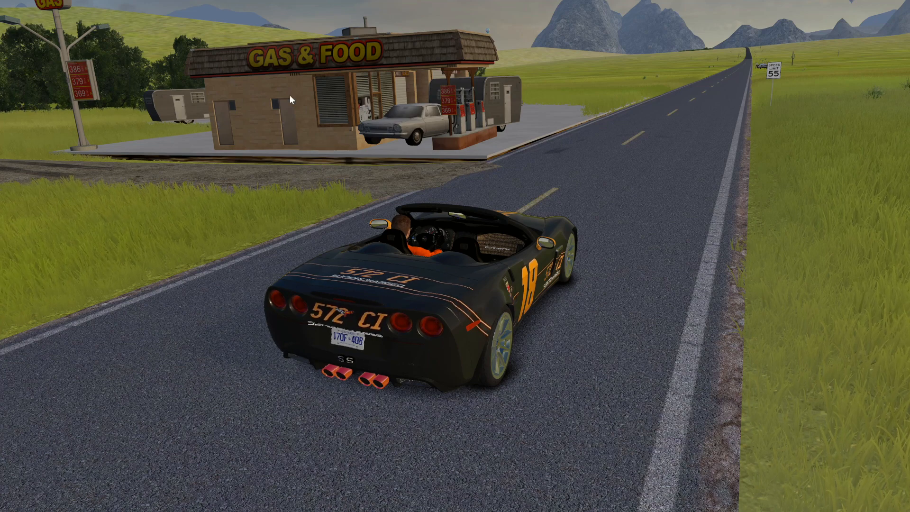
drag(626, 189, 590, 179)
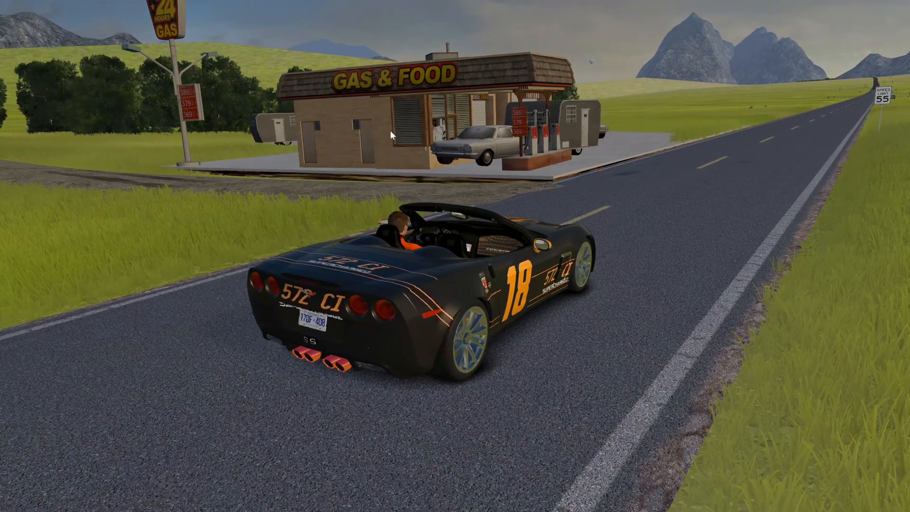
drag(658, 181, 572, 181)
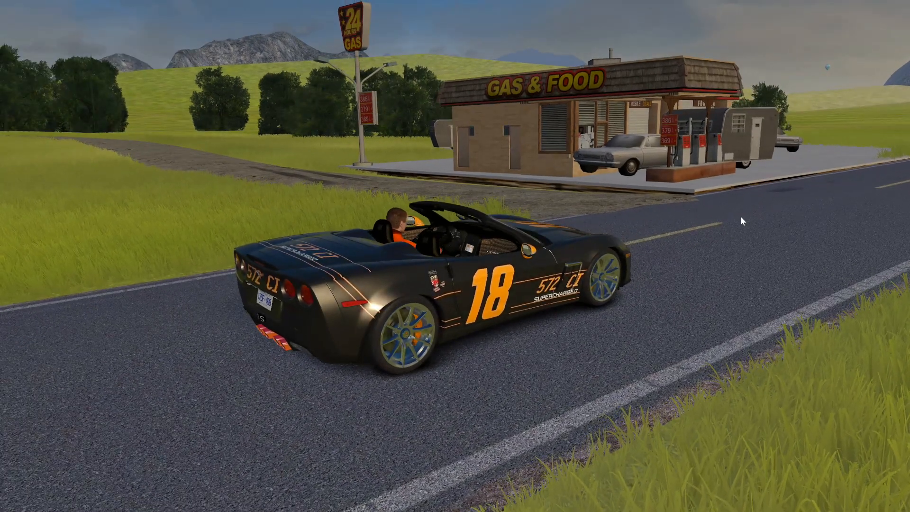
drag(743, 221, 738, 220)
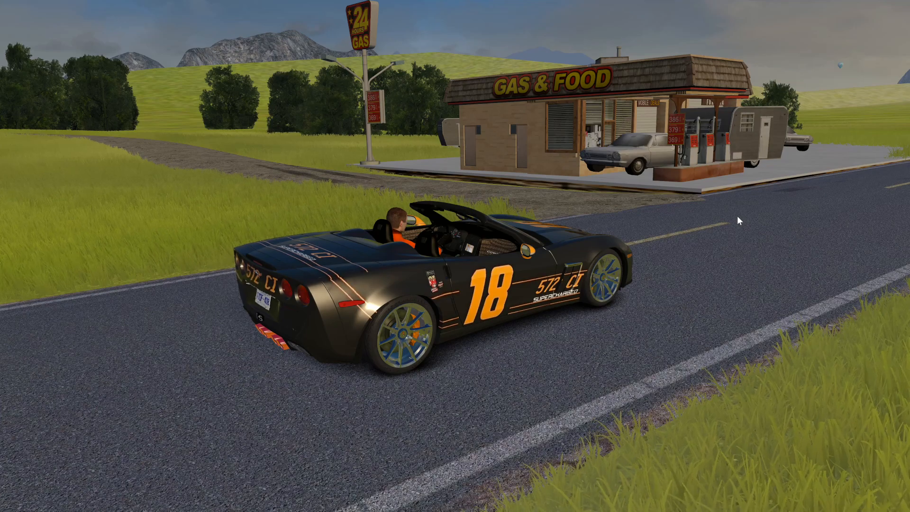